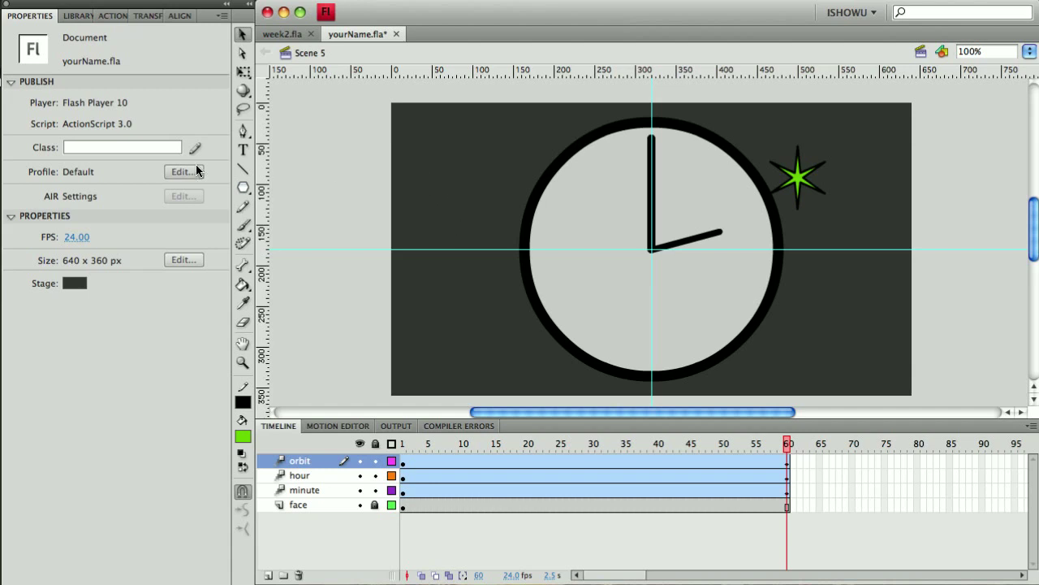
# - Insert a new empty scene, Scene 6, from the Insert menu
pyautogui.click(213, 0)
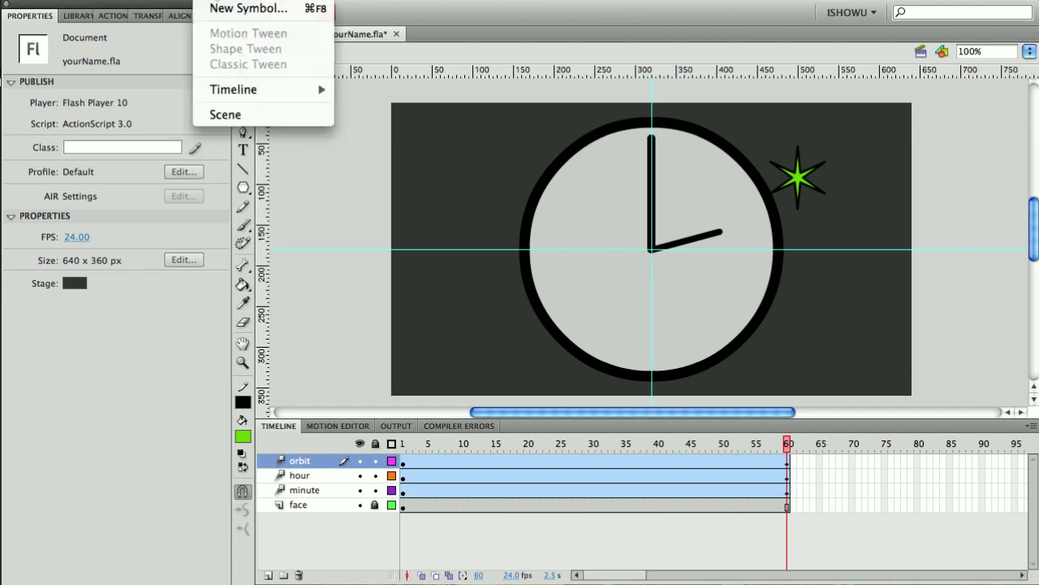
pyautogui.click(235, 121)
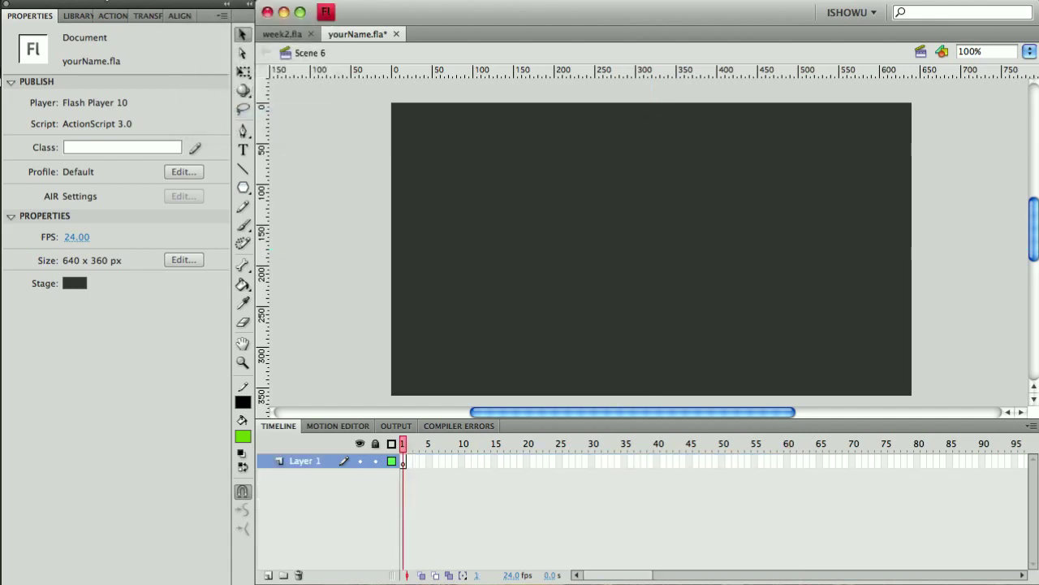
# - Import Fish.psd from Applications > Adobe Photoshop CS4 > Samples to the stage
pyautogui.click(105, 0)
pyautogui.moveTo(163, 230)
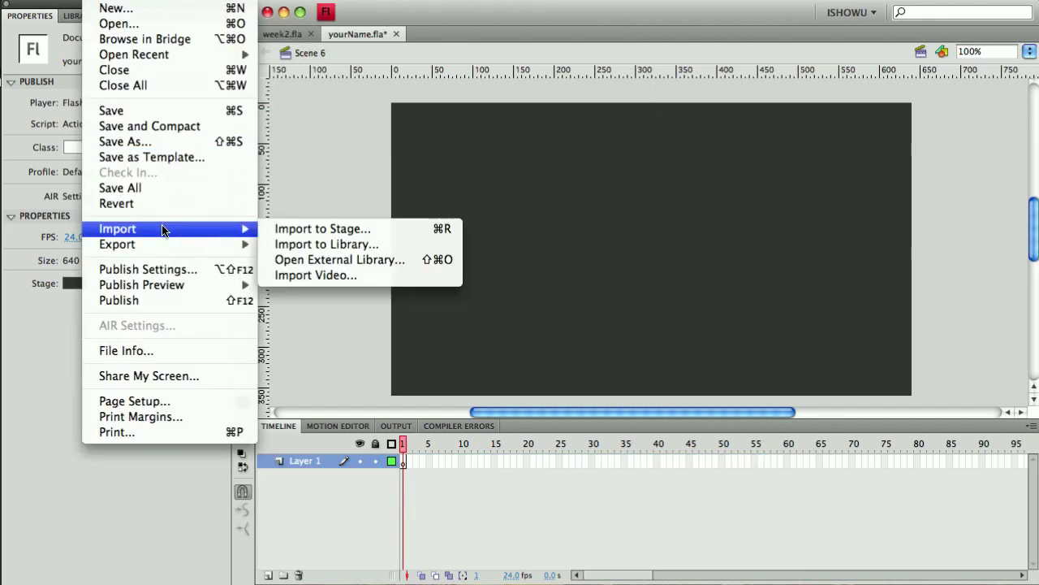
pyautogui.click(272, 235)
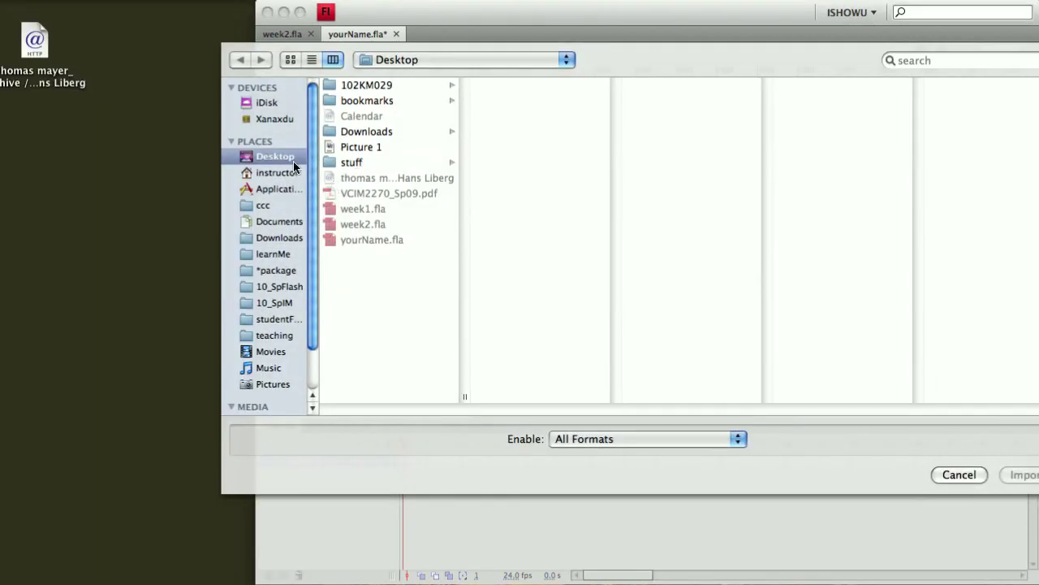
pyautogui.click(281, 190)
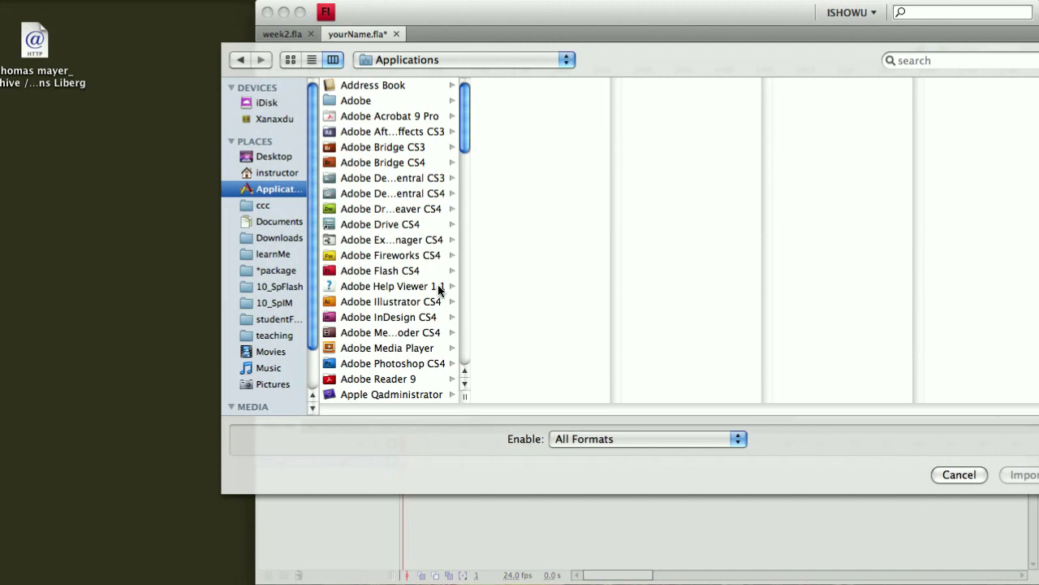
pyautogui.click(439, 362)
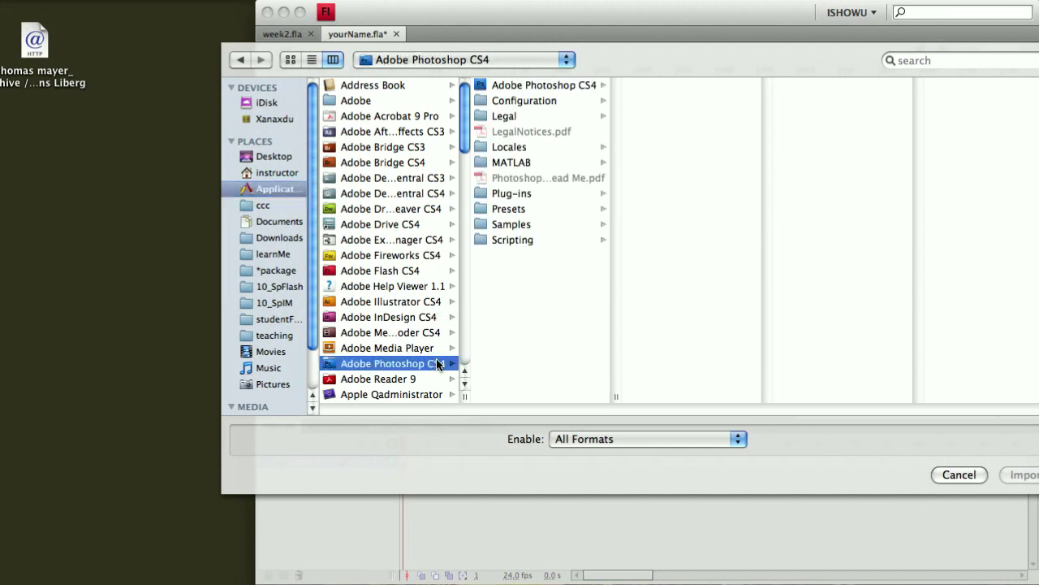
pyautogui.click(506, 224)
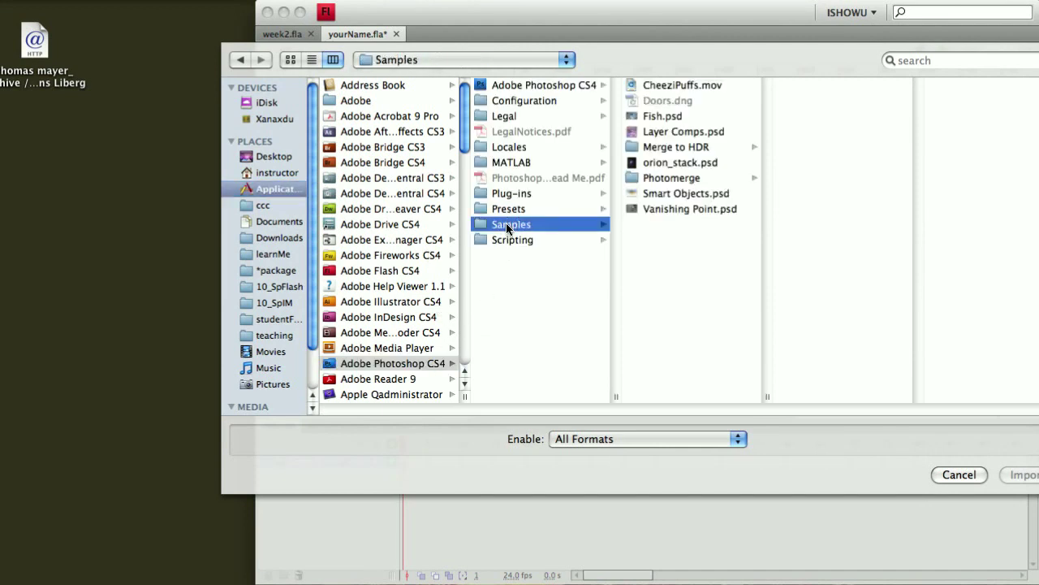
pyautogui.click(677, 118)
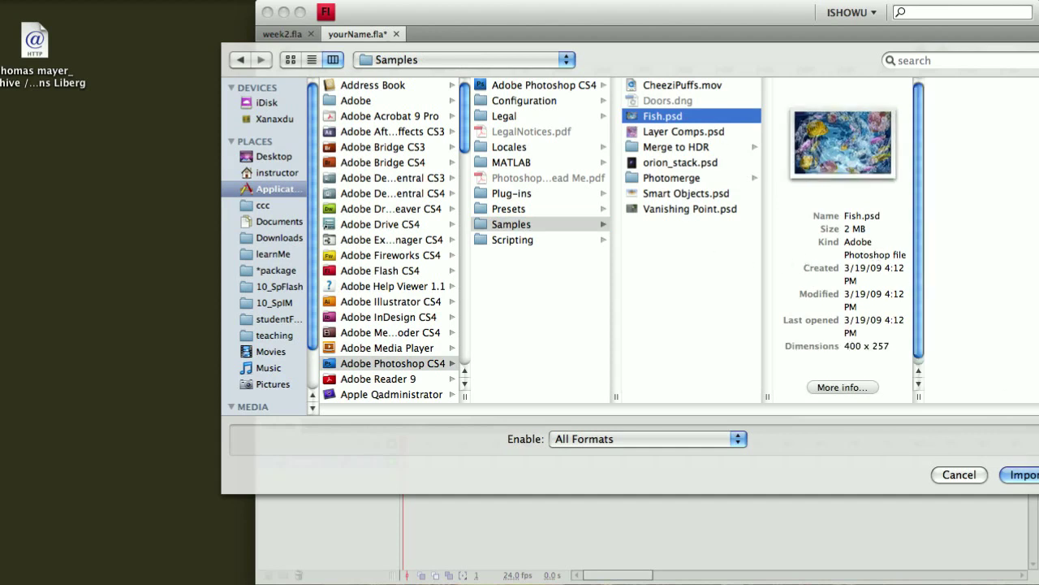
pyautogui.click(1030, 477)
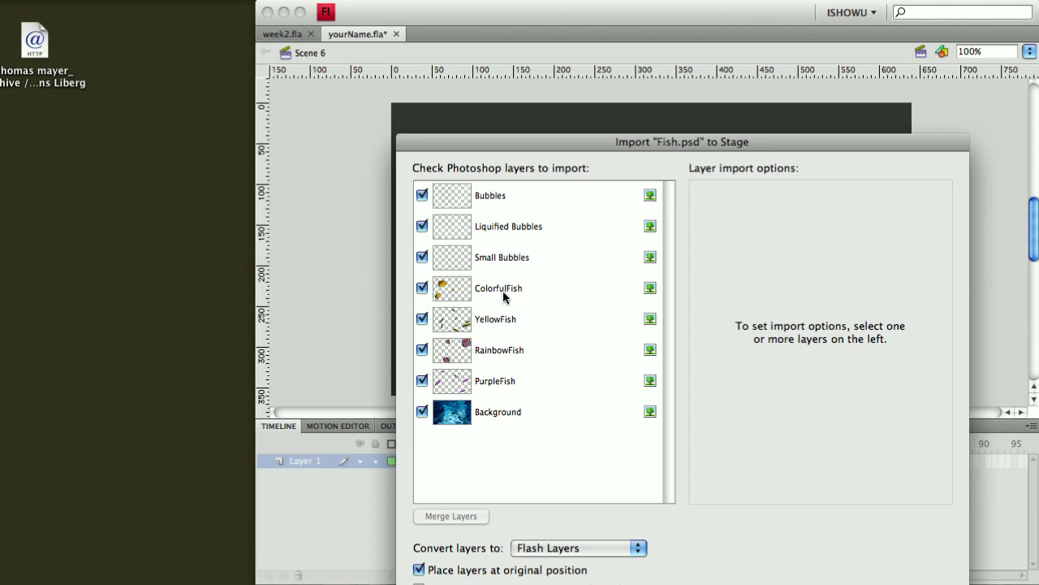
# - Exclude PurpleFish, RainbowFish, YellowFish and all three bubble layers, importing as Flash Layers
pyautogui.click(421, 381)
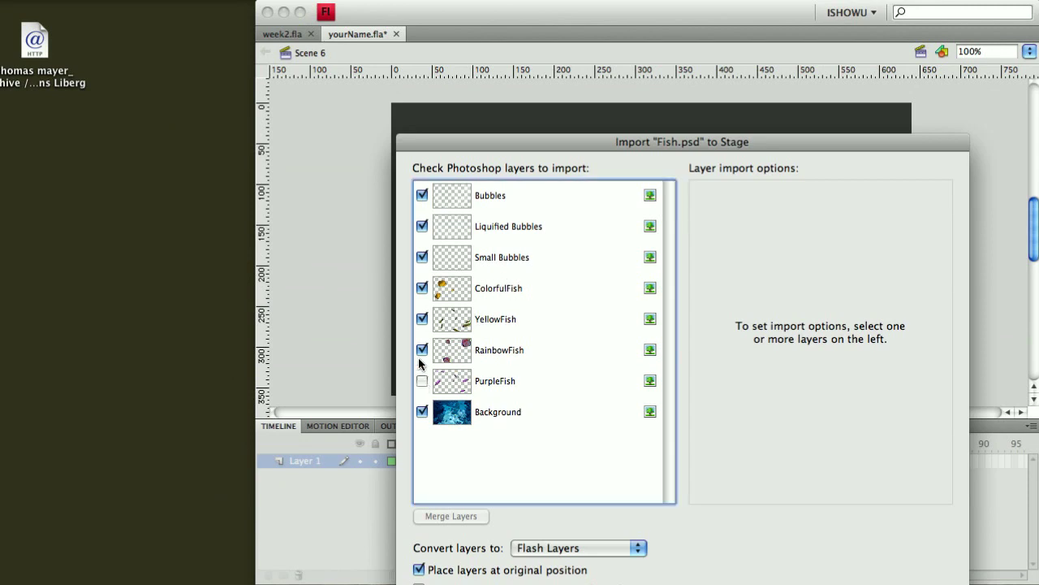
pyautogui.click(422, 350)
pyautogui.click(421, 319)
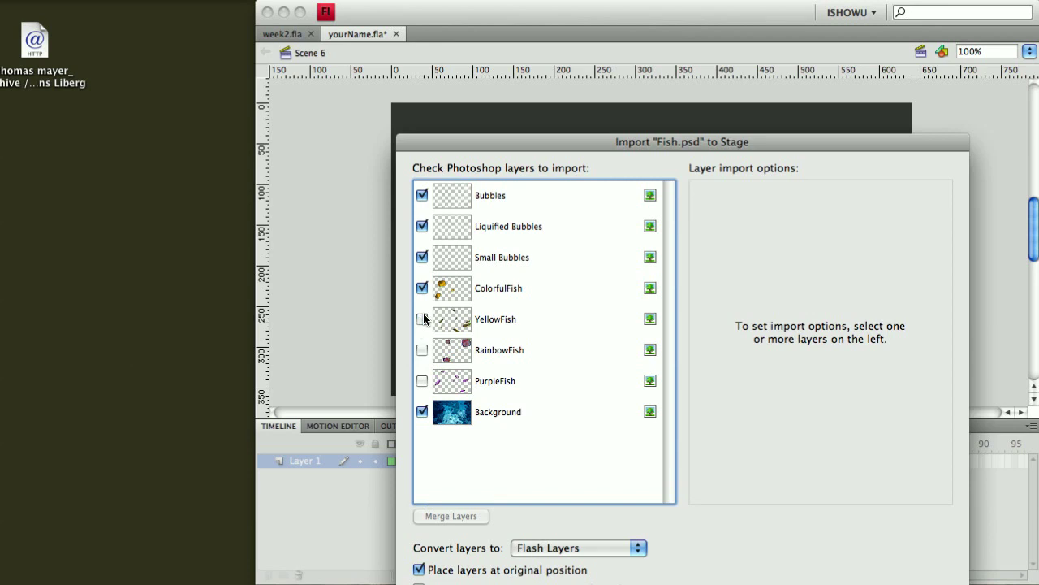
pyautogui.click(422, 257)
pyautogui.click(421, 226)
pyautogui.click(423, 195)
pyautogui.click(549, 549)
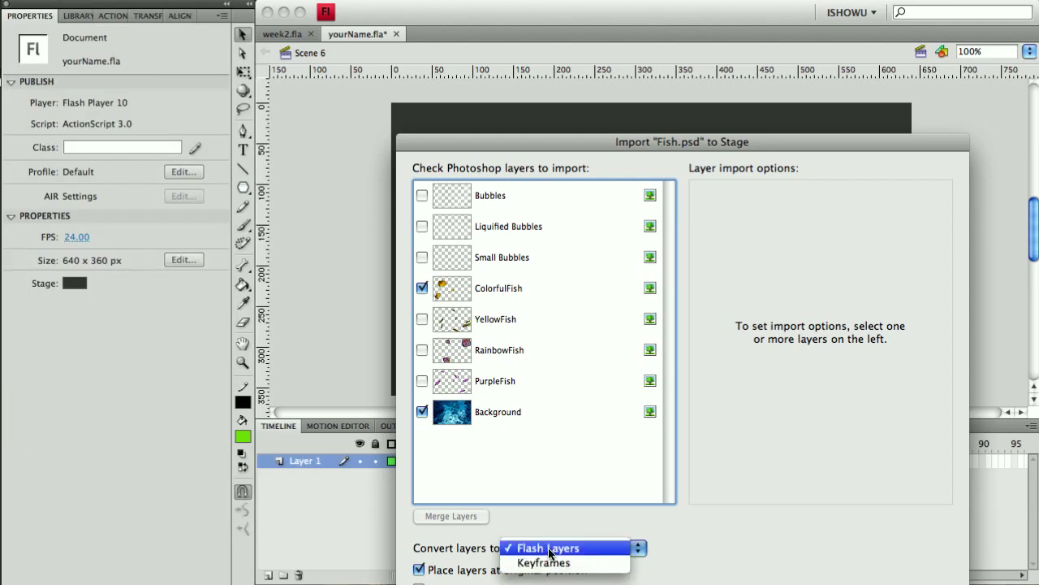
pyautogui.click(550, 554)
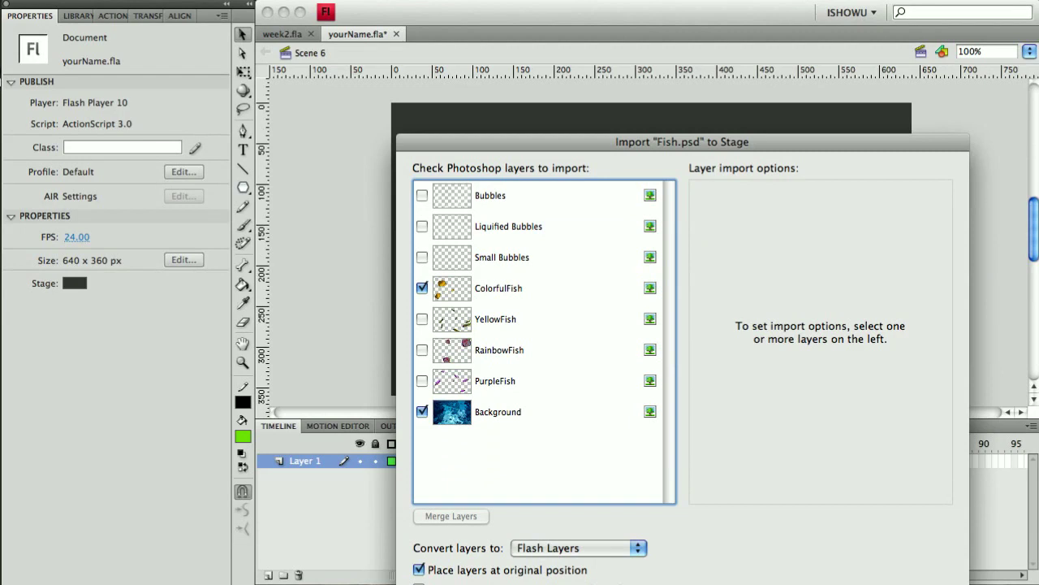
pyautogui.press('Return')
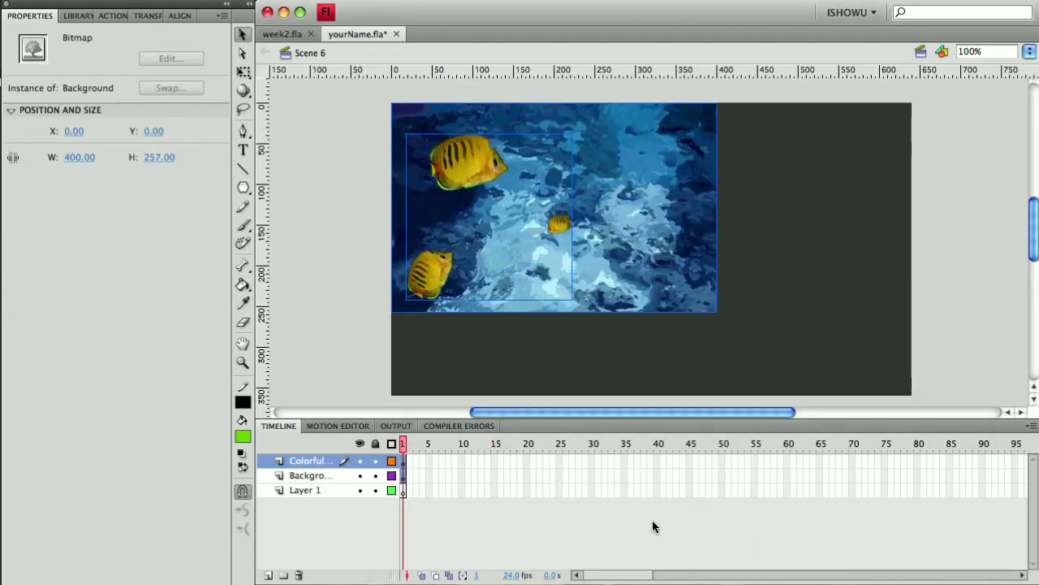
# - Delete the empty Layer 1, then select the background bitmap for Free Transform
pyautogui.click(316, 490)
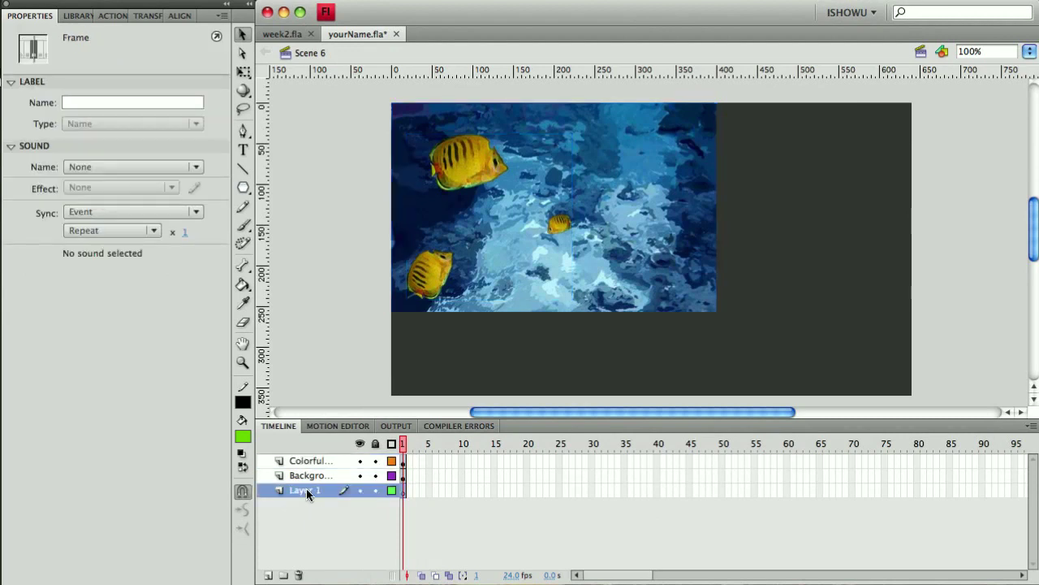
pyautogui.click(299, 574)
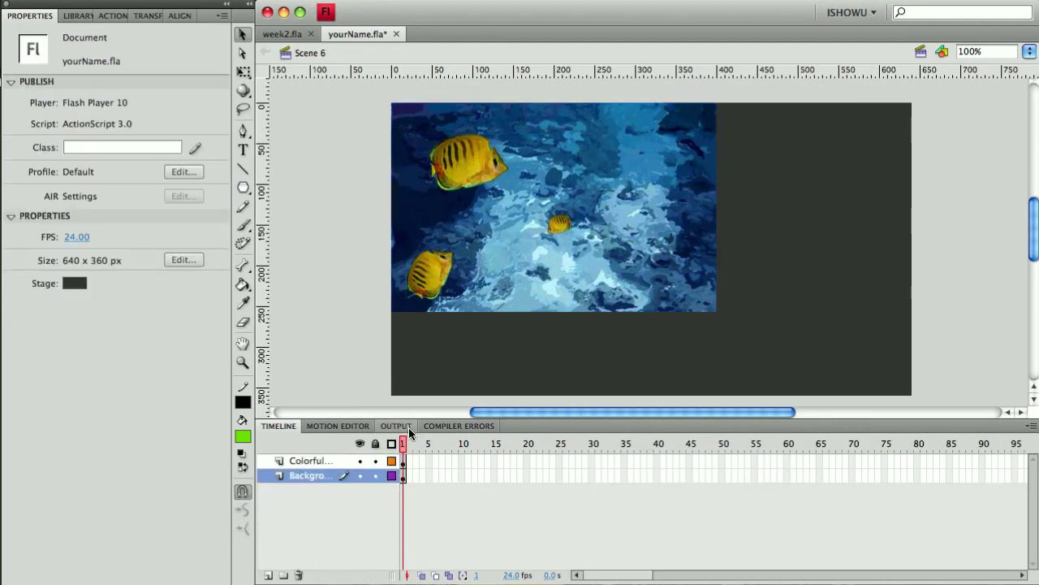
pyautogui.click(314, 462)
pyautogui.click(315, 475)
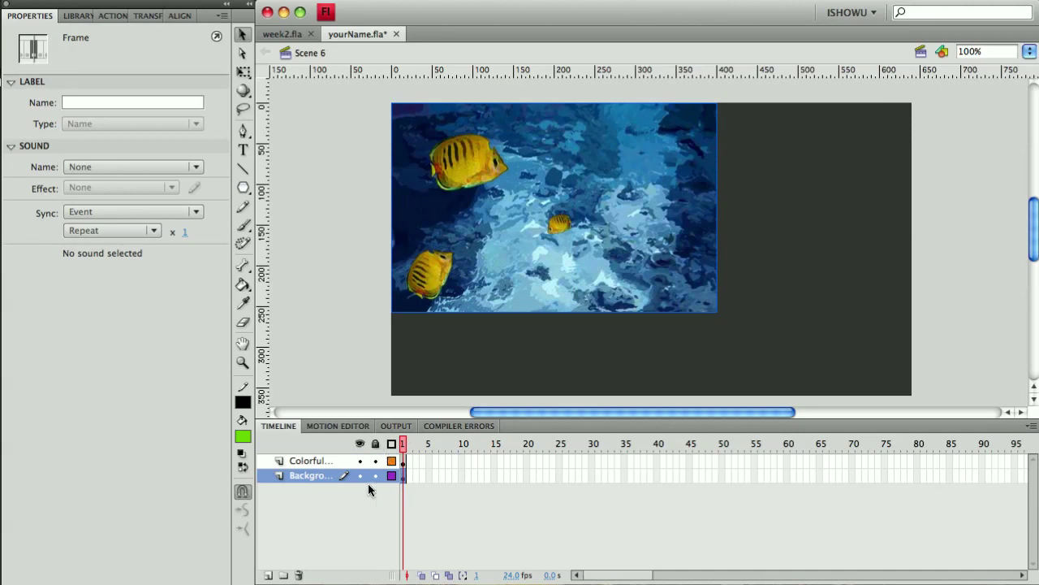
pyautogui.click(640, 297)
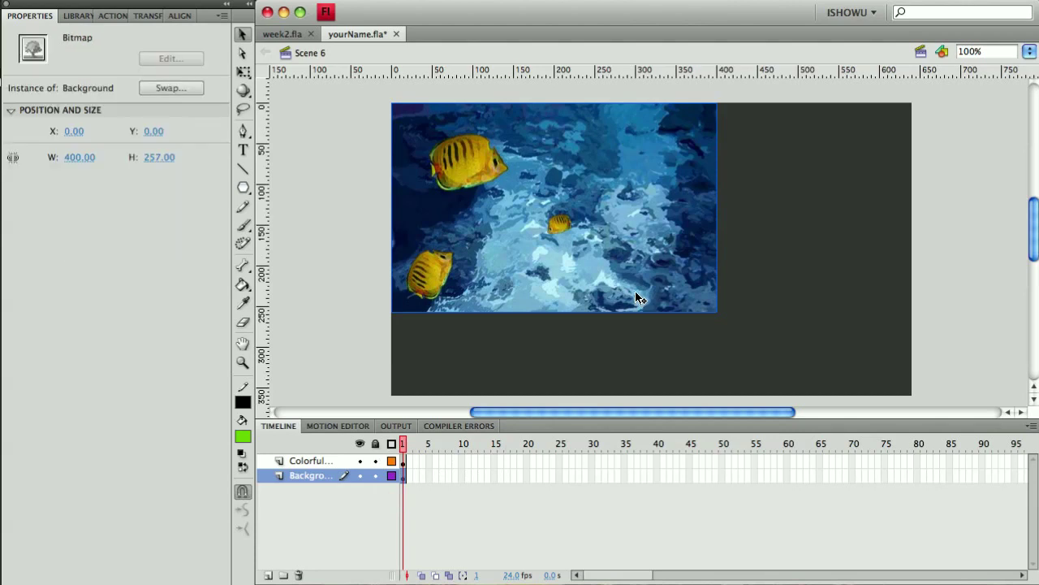
pyautogui.click(245, 75)
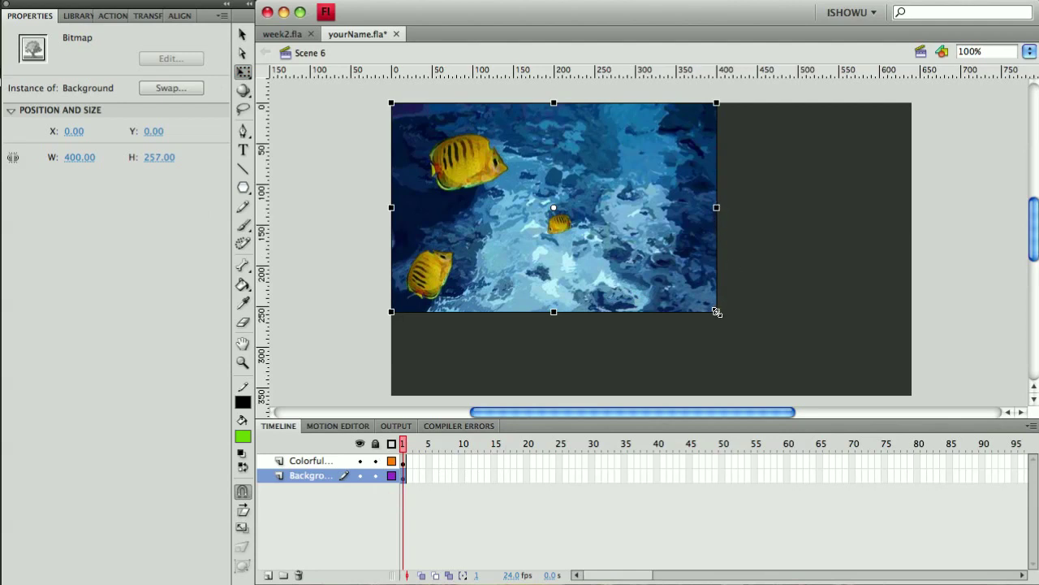
# - Enlarge the background bitmap about its centre by dragging a corner handle
pyautogui.moveTo(717, 312); pyautogui.dragTo(805, 350)
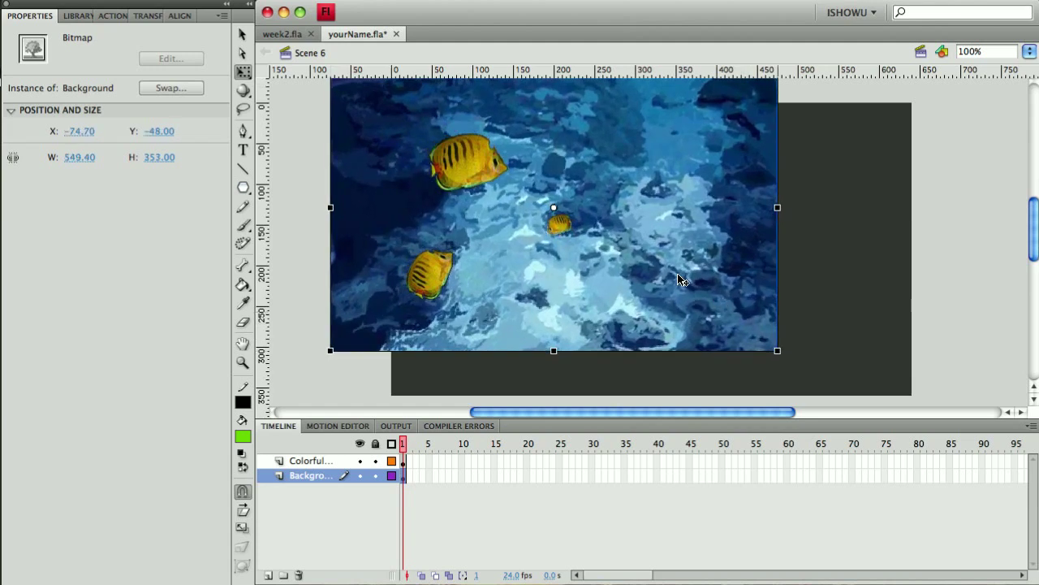
pyautogui.click(75, 19)
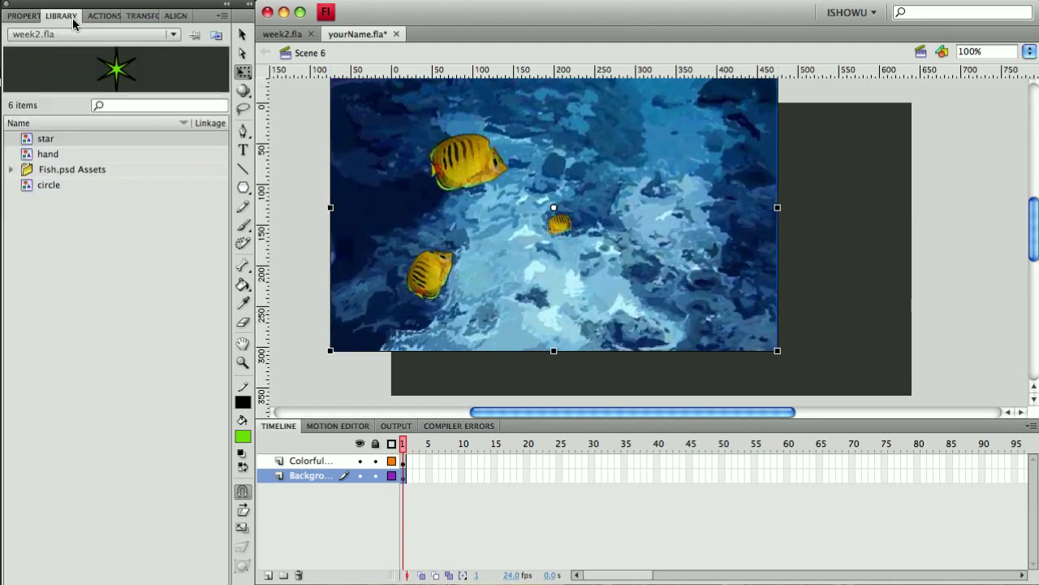
pyautogui.click(14, 17)
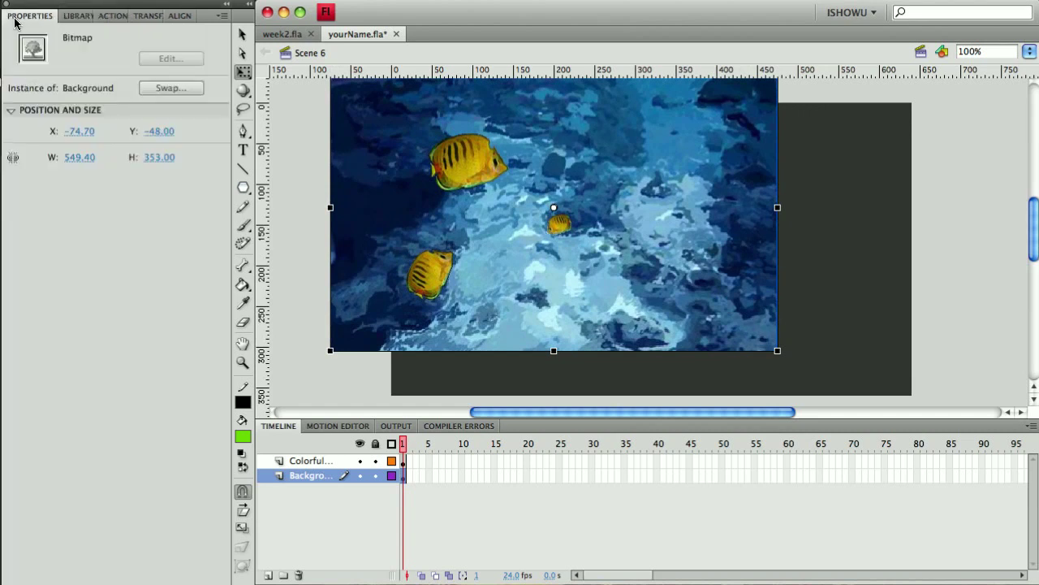
pyautogui.click(410, 231)
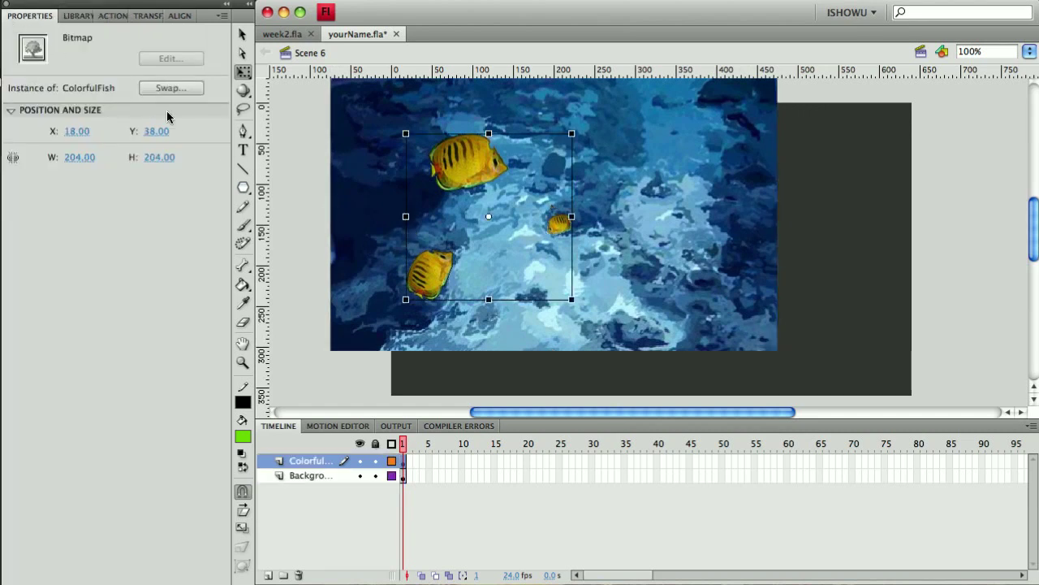
pyautogui.click(626, 164)
# - Set the background to W 640, H 360 at X 0, Y 0 in Properties
pyautogui.click(93, 157)
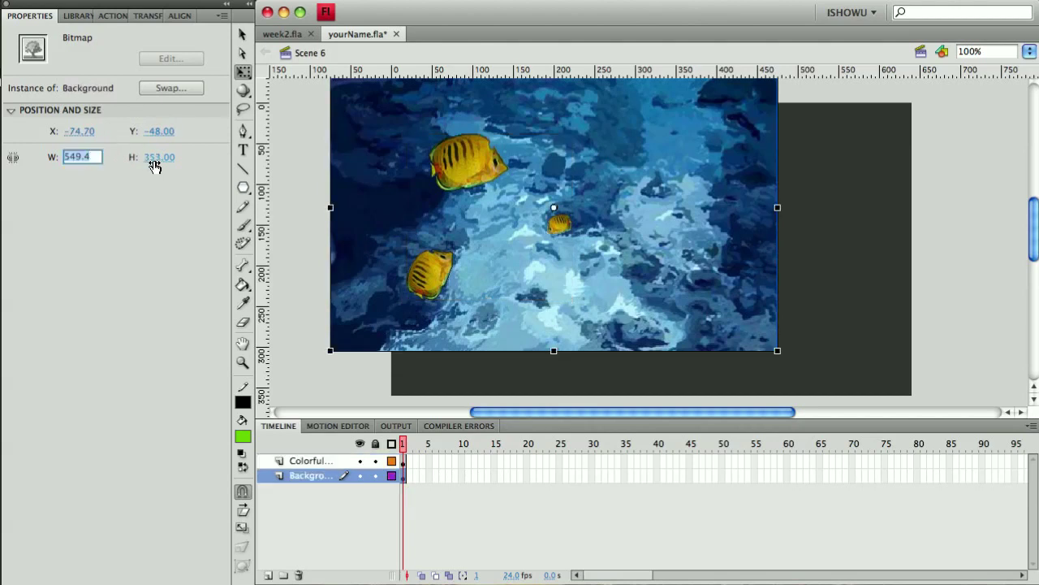
pyautogui.write('640')
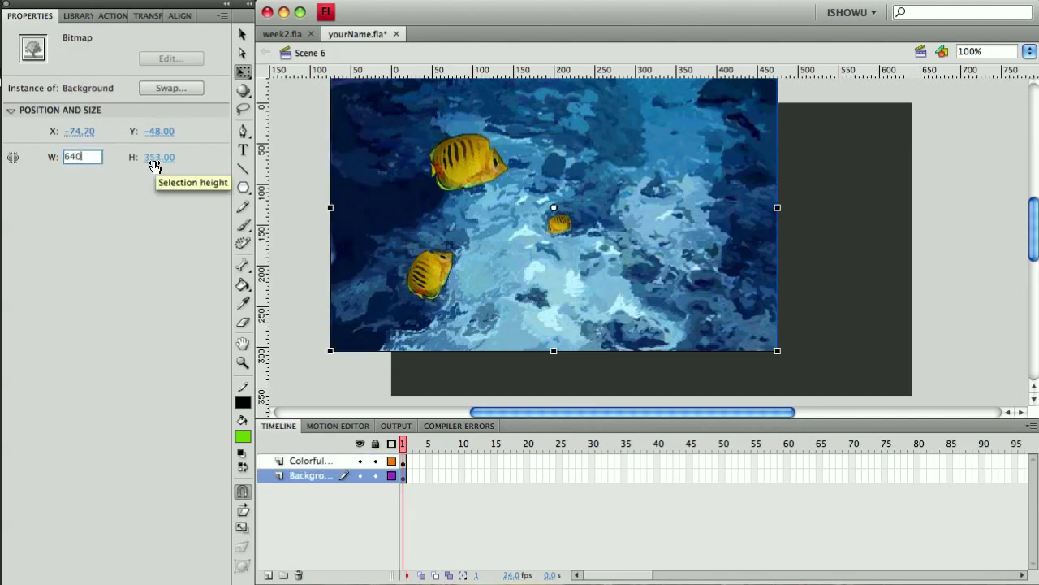
pyautogui.click(153, 161)
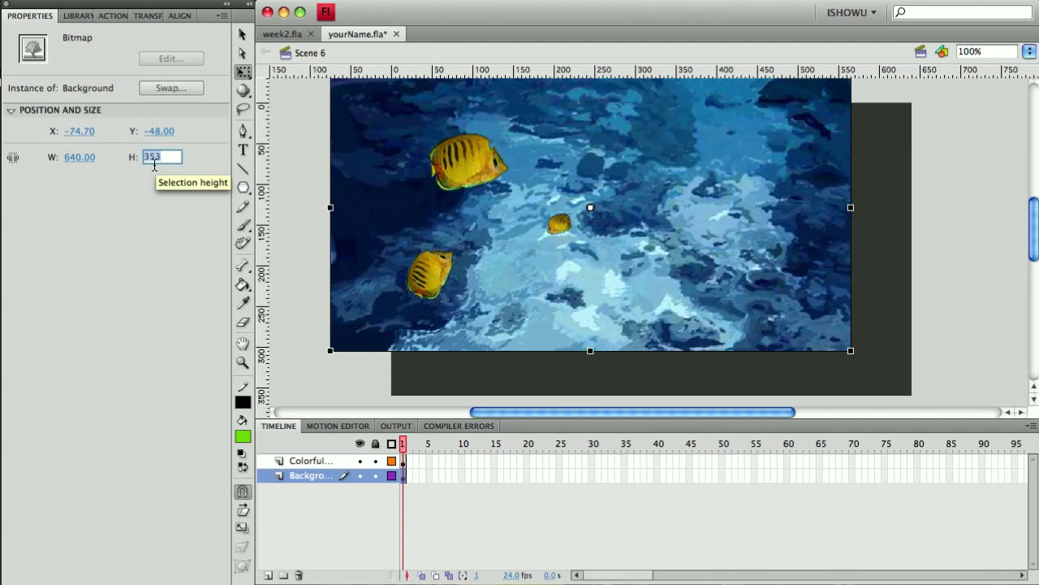
pyautogui.write('360')
pyautogui.press('Return')
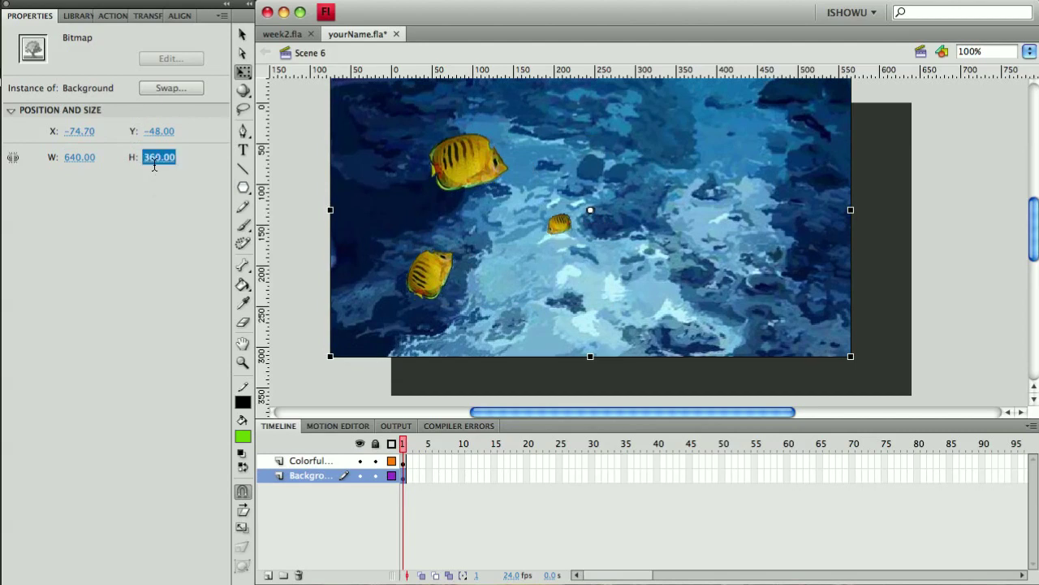
pyautogui.click(86, 134)
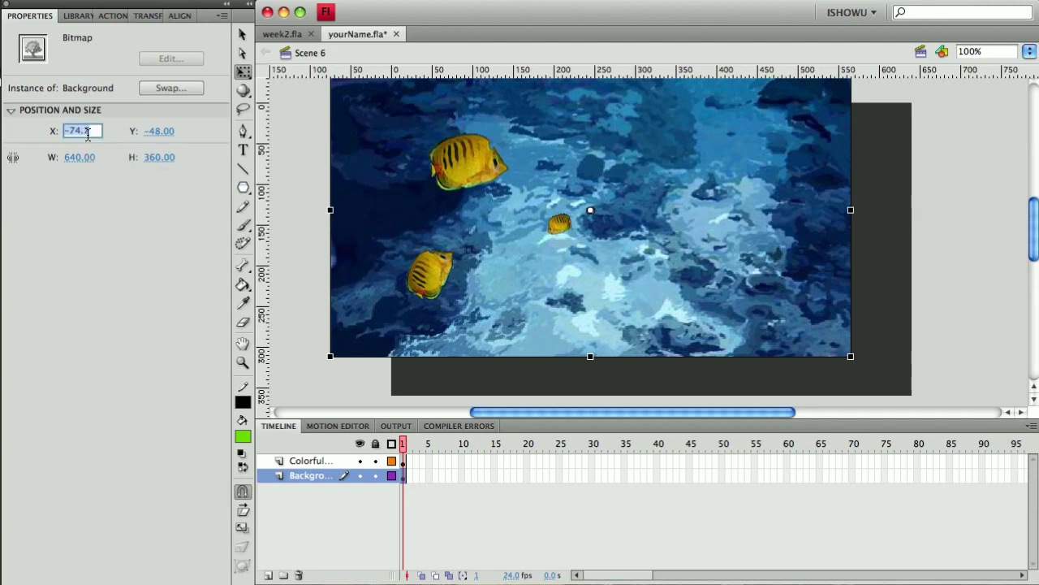
pyautogui.write('0')
pyautogui.click(159, 134)
pyautogui.write('0')
pyautogui.press('Return')
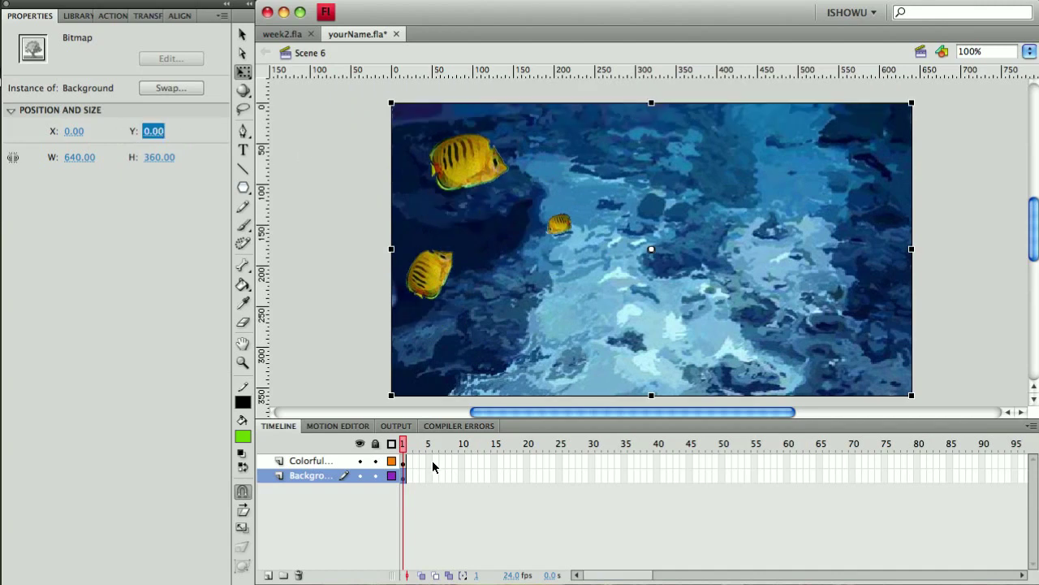
# - Toggle the Background layer's visibility to check what it contains
pyautogui.click(360, 476)
pyautogui.click(360, 476)
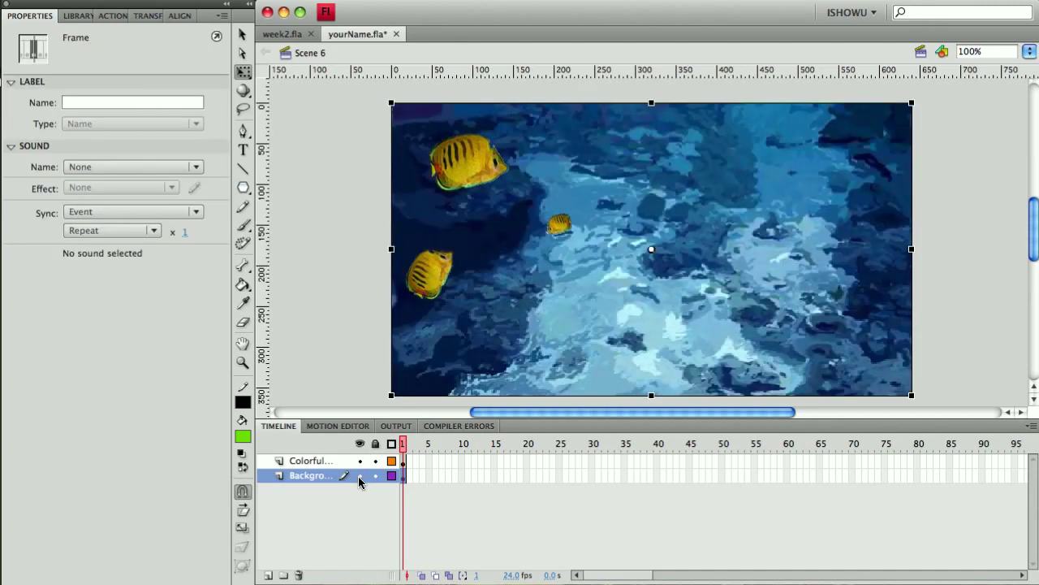
pyautogui.click(360, 476)
pyautogui.click(360, 476)
# - Extend the Background layer to frame 60 with F5 and lock it
pyautogui.click(786, 476)
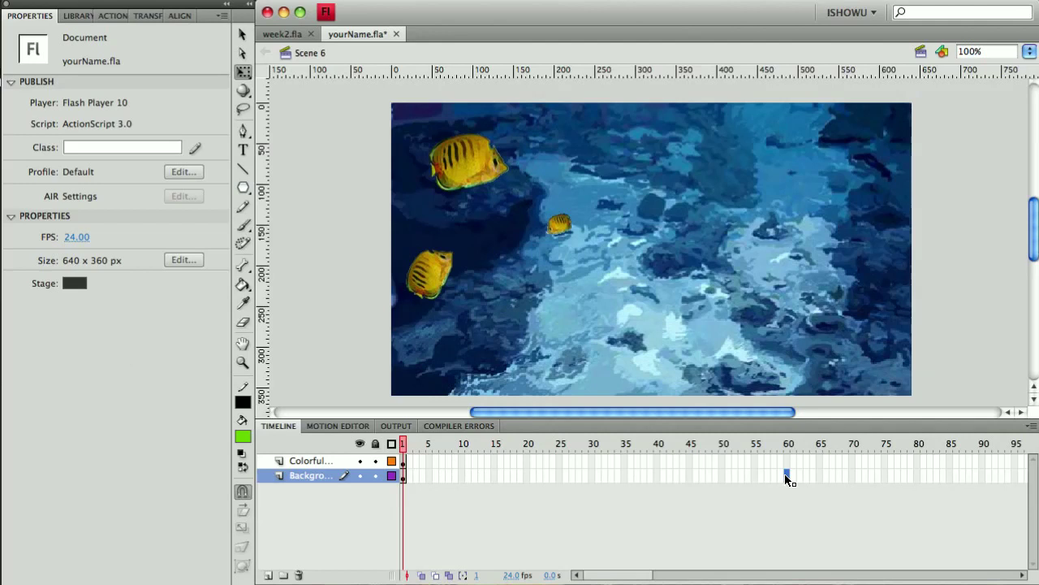
pyautogui.press('F5')
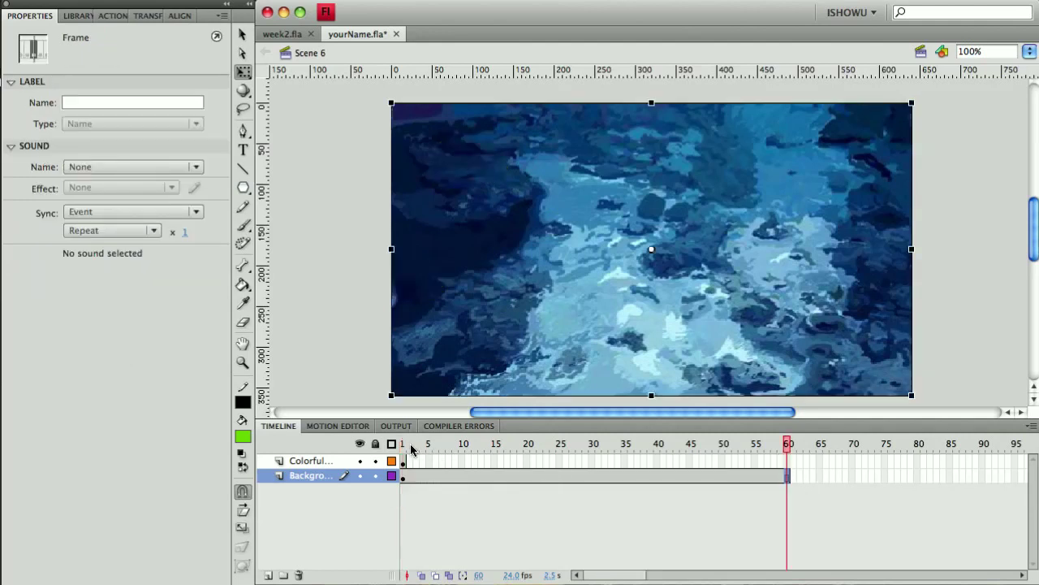
pyautogui.moveTo(412, 449)
pyautogui.mouseDown()
pyautogui.moveTo(760, 446)
pyautogui.moveTo(402, 446)
pyautogui.mouseUp()
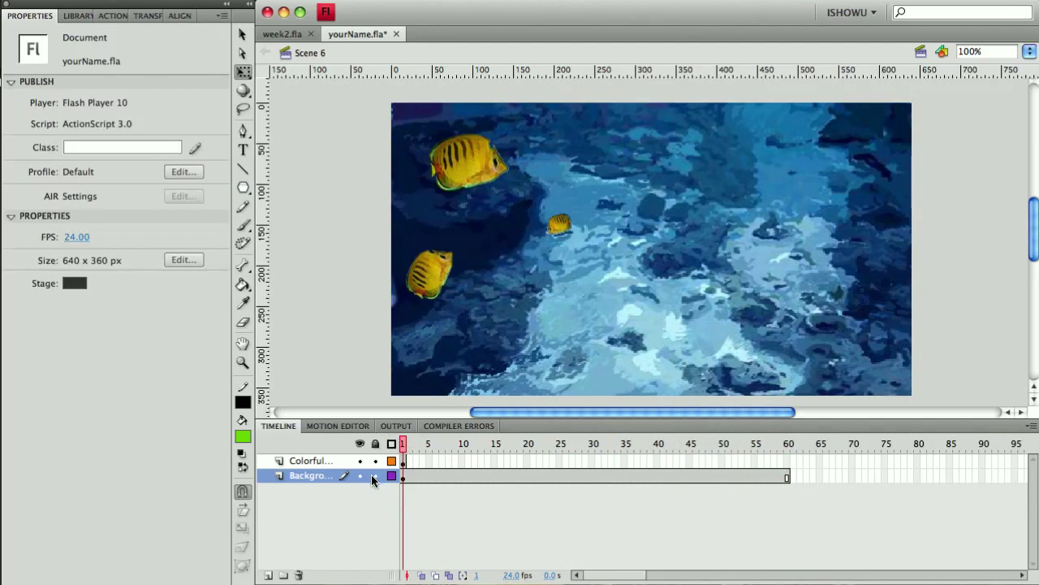
pyautogui.click(373, 476)
pyautogui.click(403, 463)
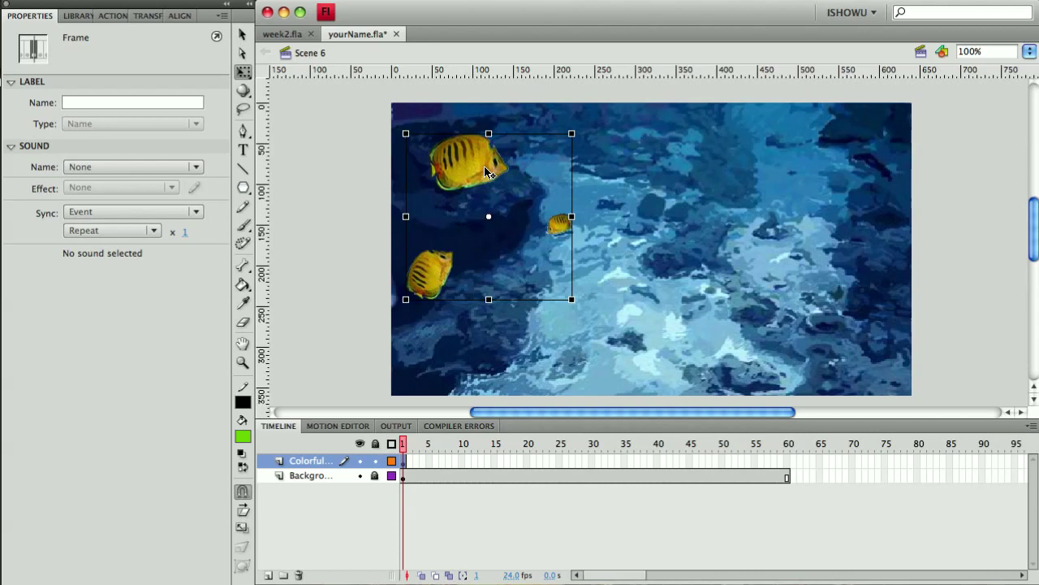
# - Move the fish image off the stage's left edge and break it apart into a shape
pyautogui.moveTo(488, 166); pyautogui.dragTo(663, 165)
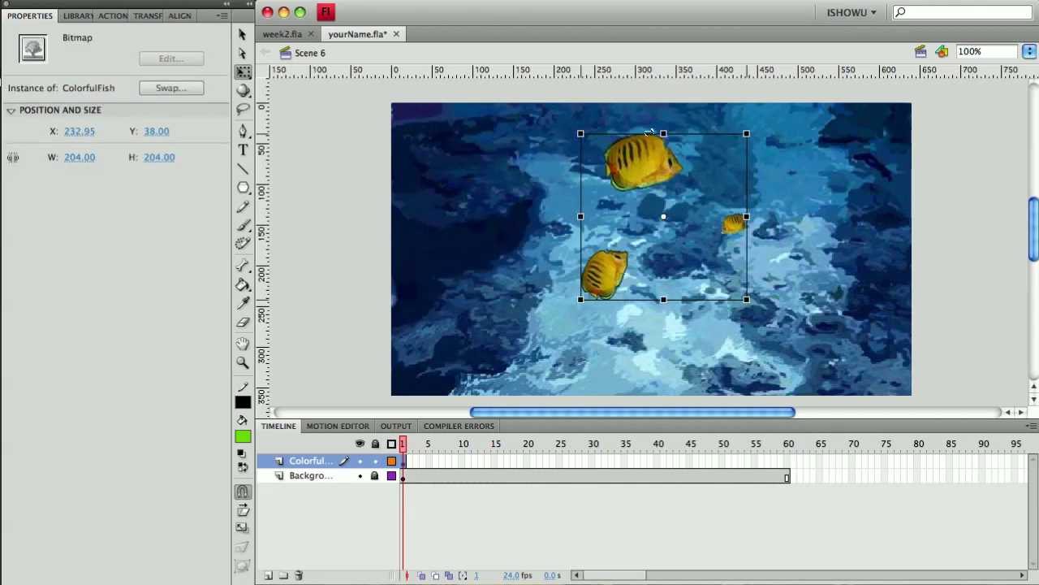
pyautogui.moveTo(642, 166); pyautogui.dragTo(338, 180)
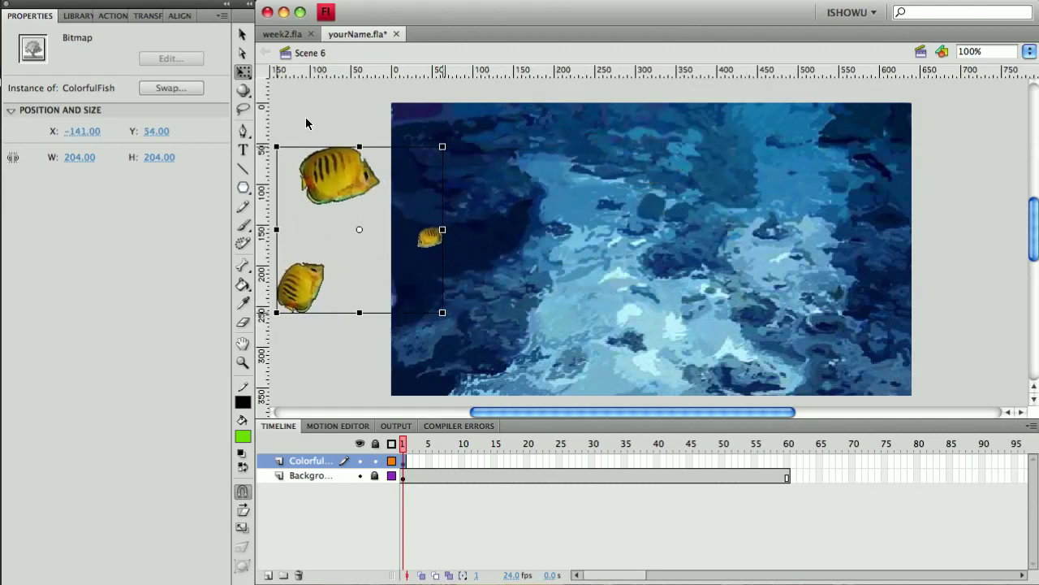
pyautogui.click(280, 0)
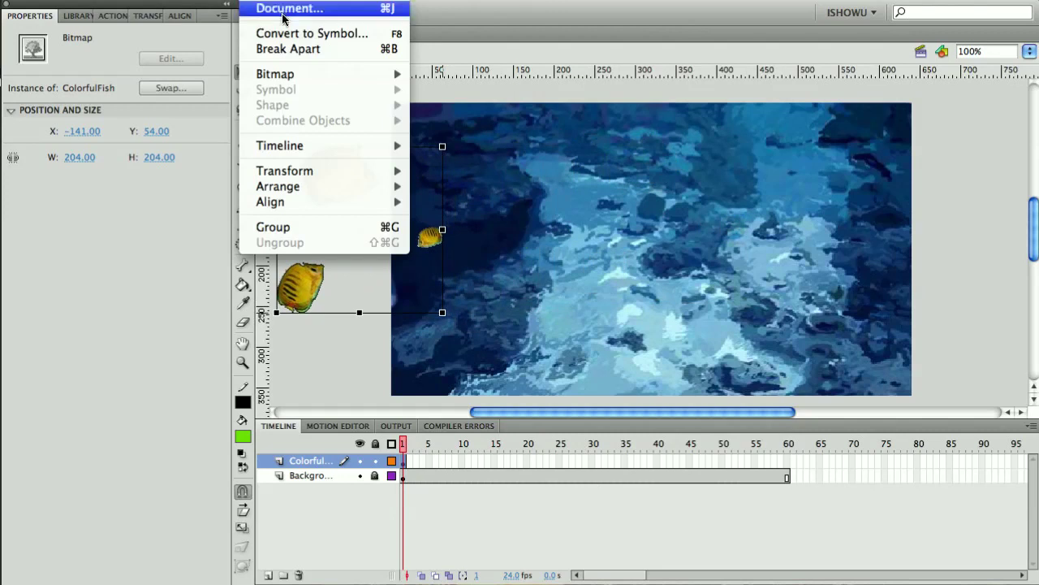
pyautogui.click(293, 49)
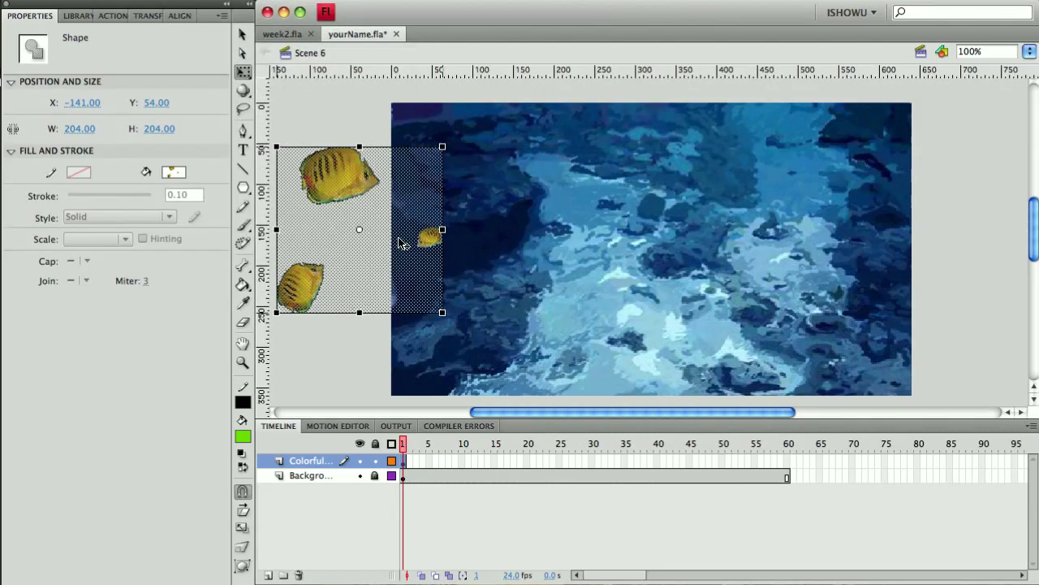
# - Lasso and delete the lower and small fish, then outline the leftover area below
pyautogui.click(356, 357)
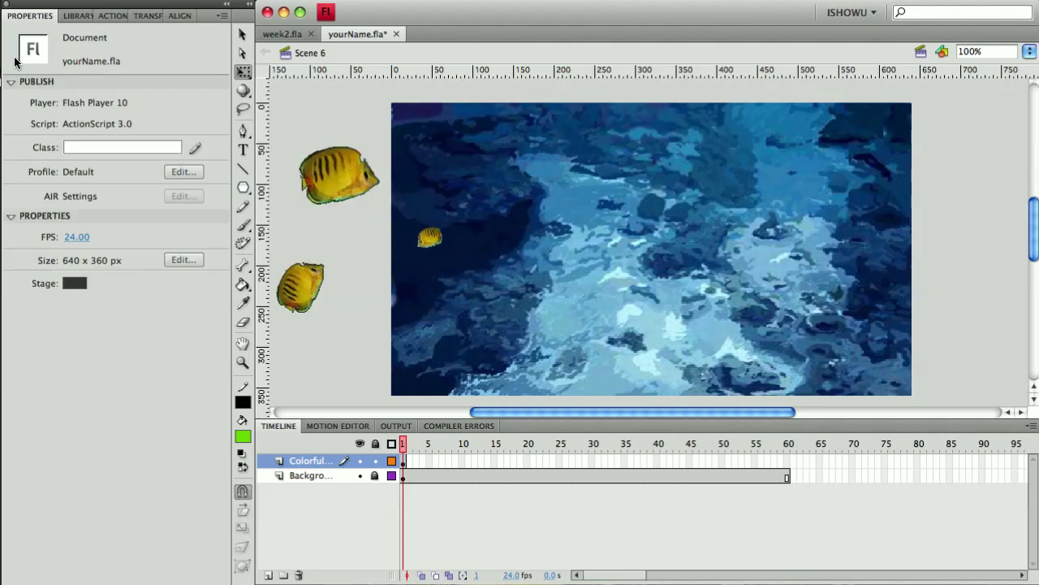
pyautogui.click(243, 108)
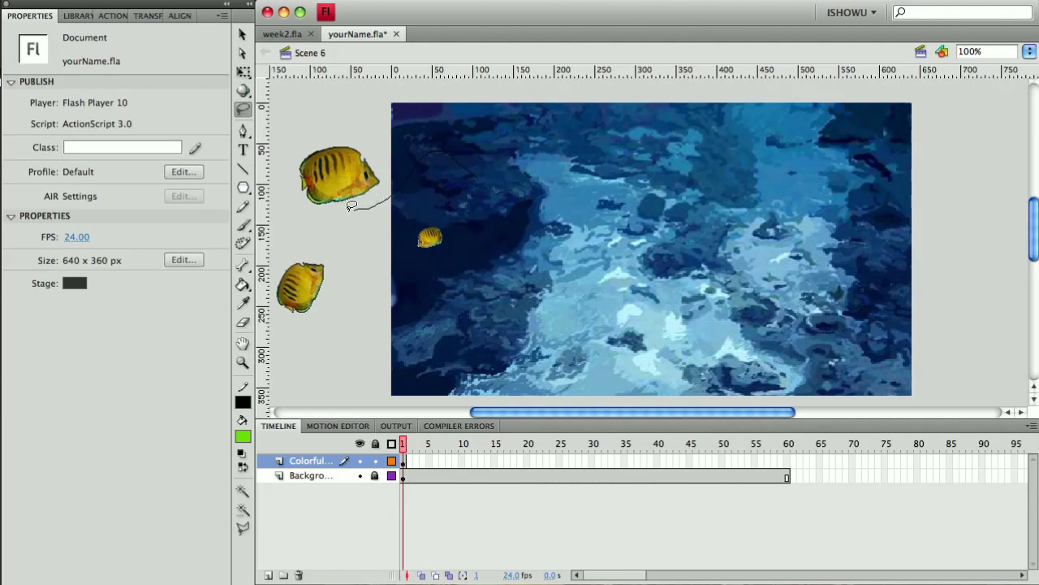
pyautogui.moveTo(351, 205)
pyautogui.mouseDown()
pyautogui.moveTo(291, 236)
pyautogui.moveTo(264, 304)
pyautogui.moveTo(284, 349)
pyautogui.moveTo(447, 306)
pyautogui.moveTo(502, 208)
pyautogui.moveTo(436, 178)
pyautogui.mouseUp()
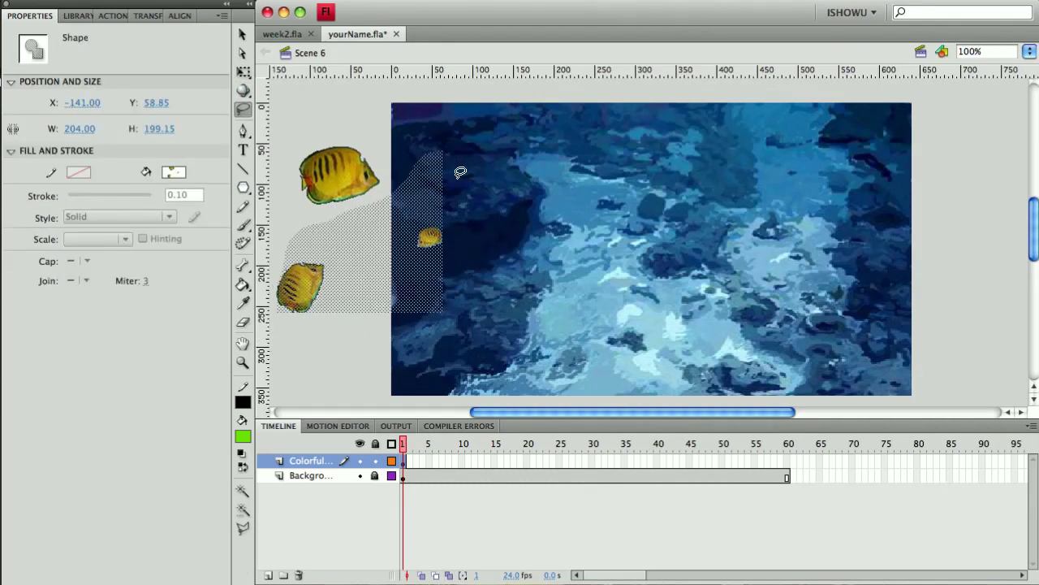
pyautogui.press('Delete')
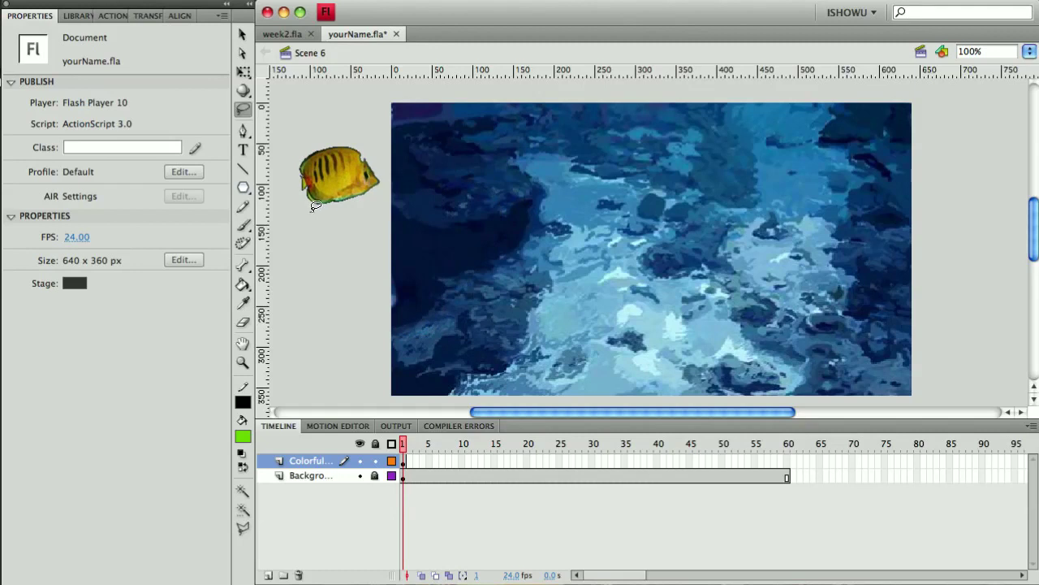
pyautogui.moveTo(315, 205)
pyautogui.mouseDown()
pyautogui.moveTo(343, 213)
pyautogui.moveTo(301, 255)
pyautogui.moveTo(284, 203)
pyautogui.moveTo(319, 209)
pyautogui.mouseUp()
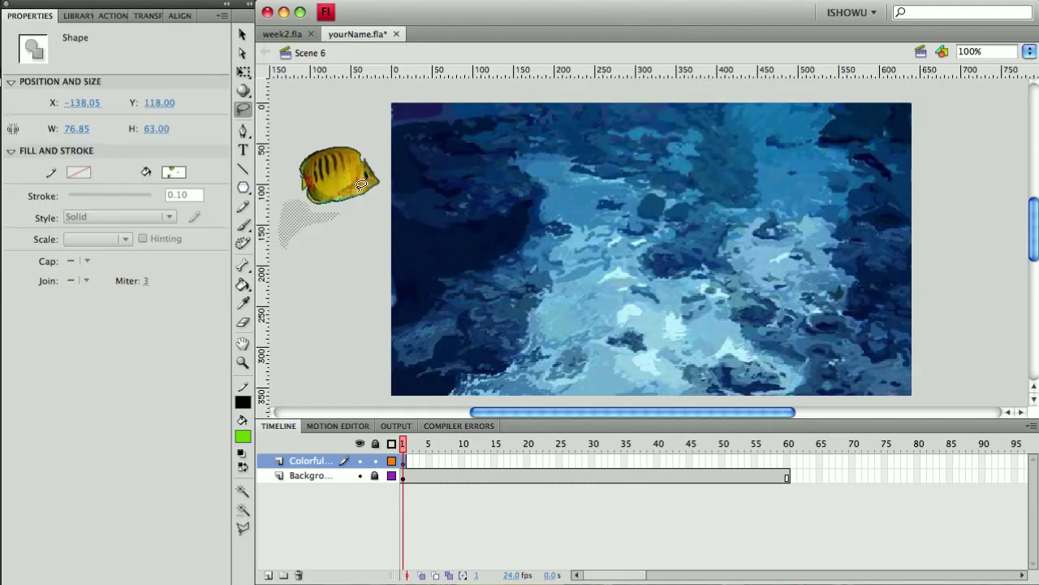
# - Delete the leftover area below the fish and check the remaining shape's extent
pyautogui.press('Delete')
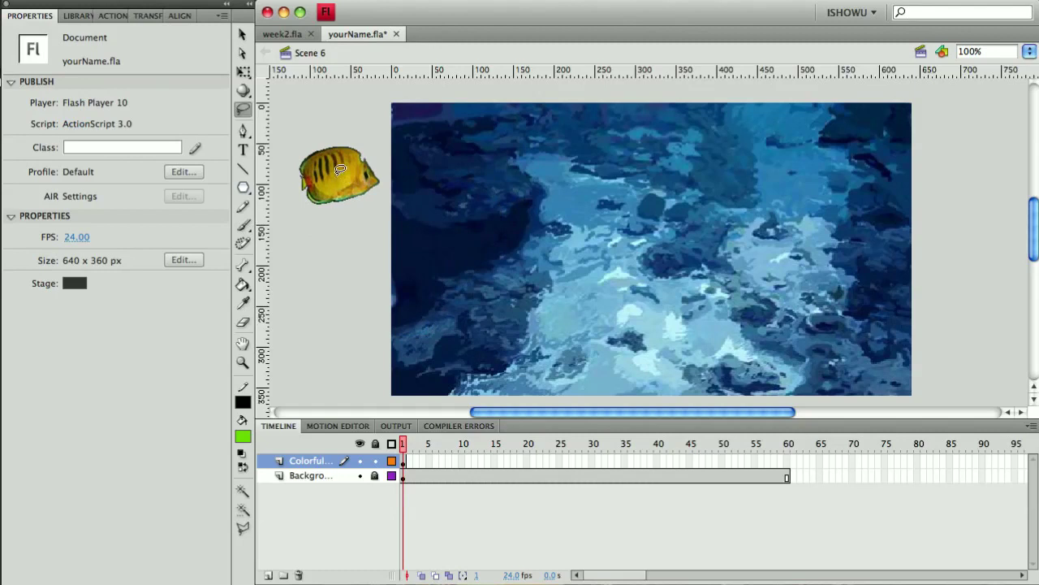
pyautogui.click(241, 34)
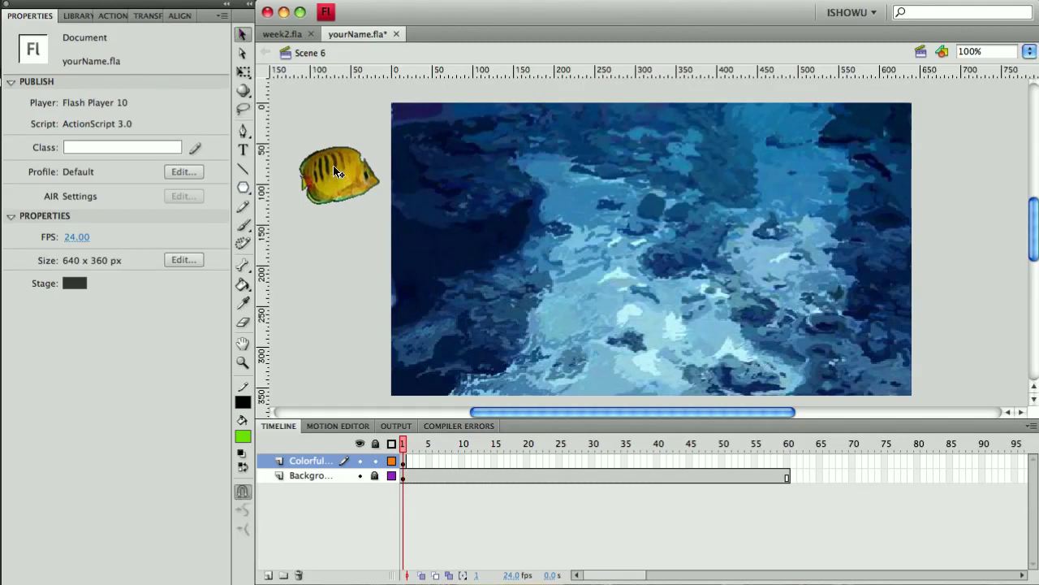
pyautogui.click(356, 205)
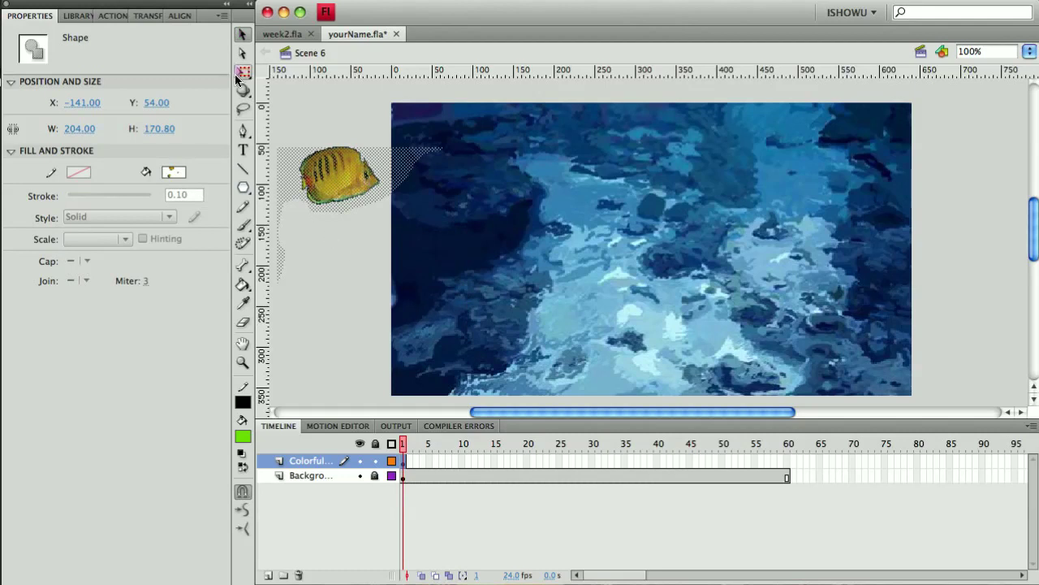
pyautogui.click(317, 302)
pyautogui.click(288, 197)
# - Lasso and delete the strip left of the fish, leaving a 187.90 × 82.45 shape
pyautogui.click(242, 109)
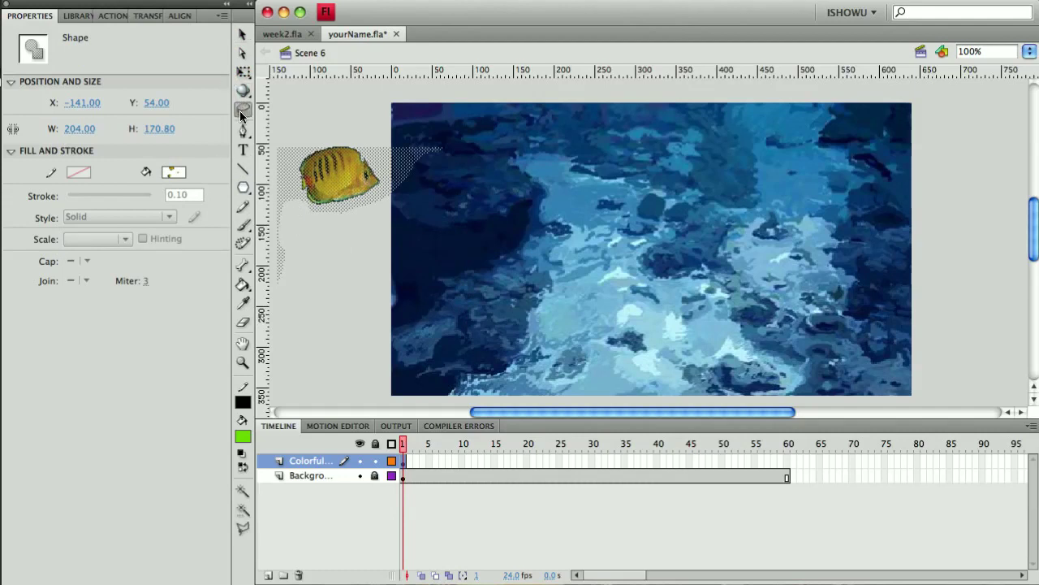
pyautogui.click(332, 271)
pyautogui.moveTo(291, 147)
pyautogui.mouseDown()
pyautogui.moveTo(295, 259)
pyautogui.moveTo(284, 266)
pyautogui.moveTo(249, 211)
pyautogui.moveTo(249, 146)
pyautogui.moveTo(294, 136)
pyautogui.mouseUp()
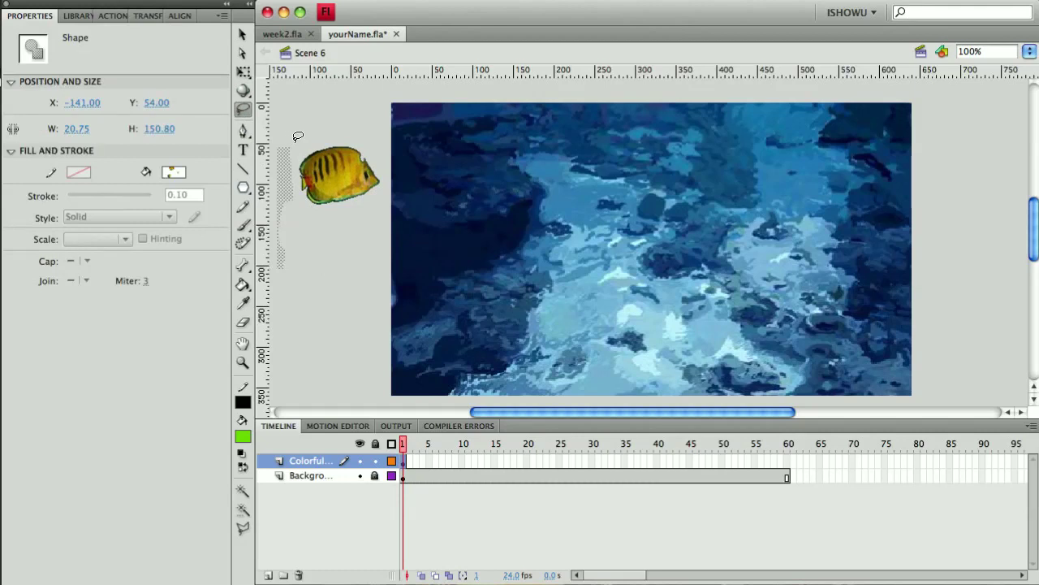
pyautogui.press('Delete')
pyautogui.click(241, 34)
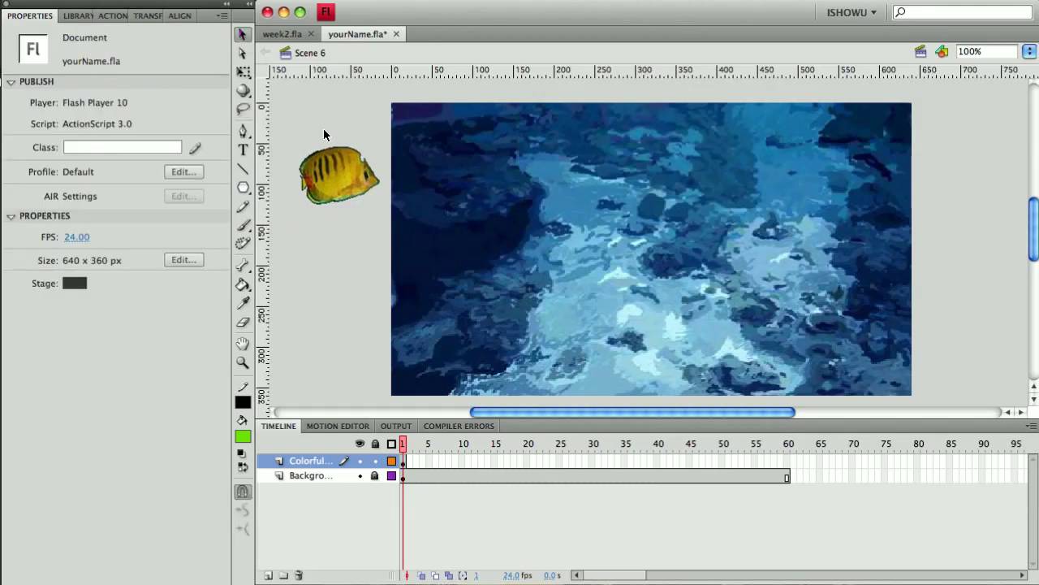
pyautogui.click(339, 169)
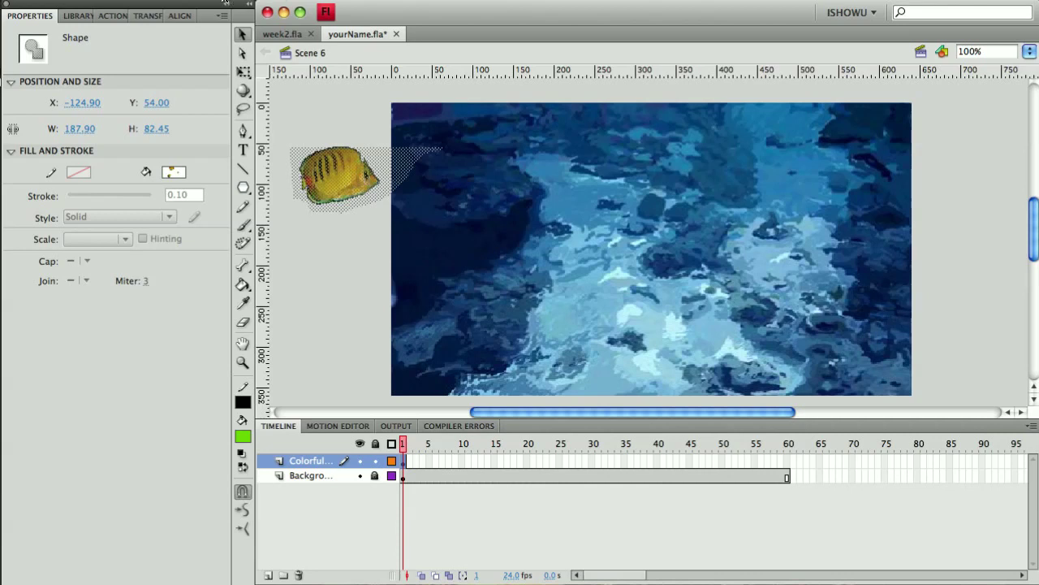
# - Convert the fish to a Graphic symbol named 'fish' and nudge it to X -112.90, Y 80.00
pyautogui.click(272, 1)
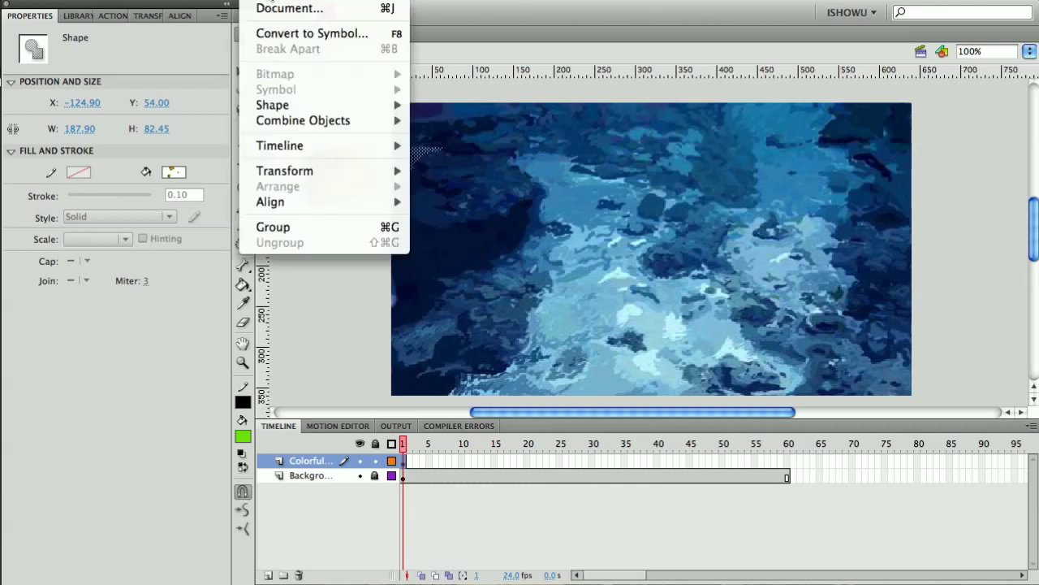
pyautogui.click(280, 34)
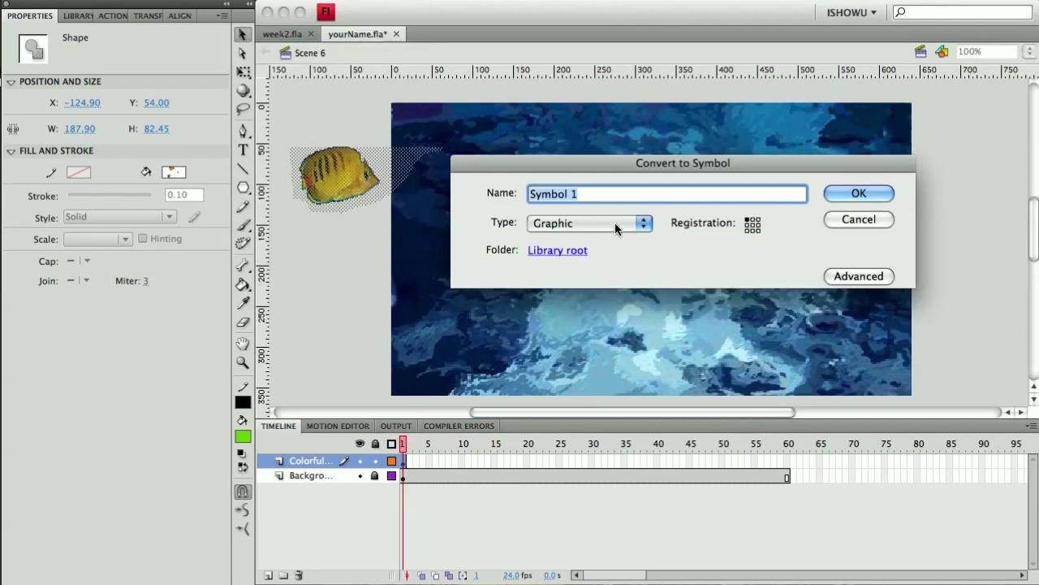
pyautogui.write('fish')
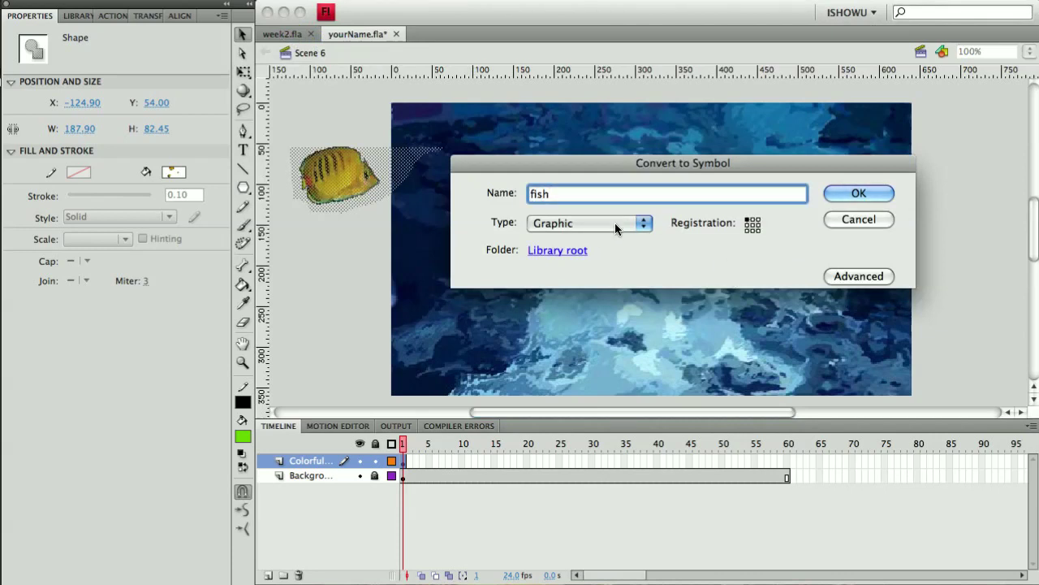
pyautogui.press('Return')
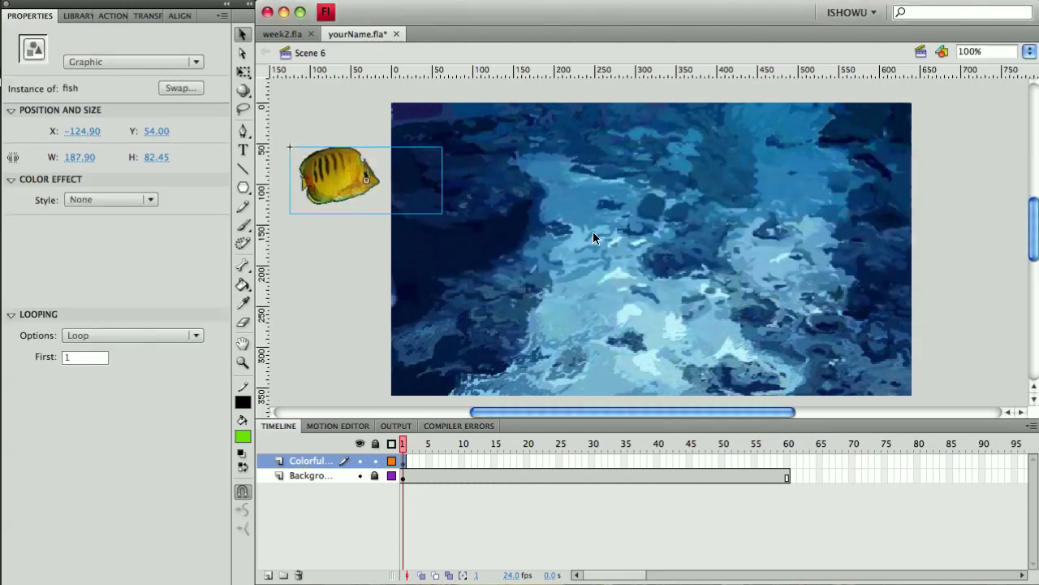
pyautogui.moveTo(357, 190); pyautogui.dragTo(365, 208)
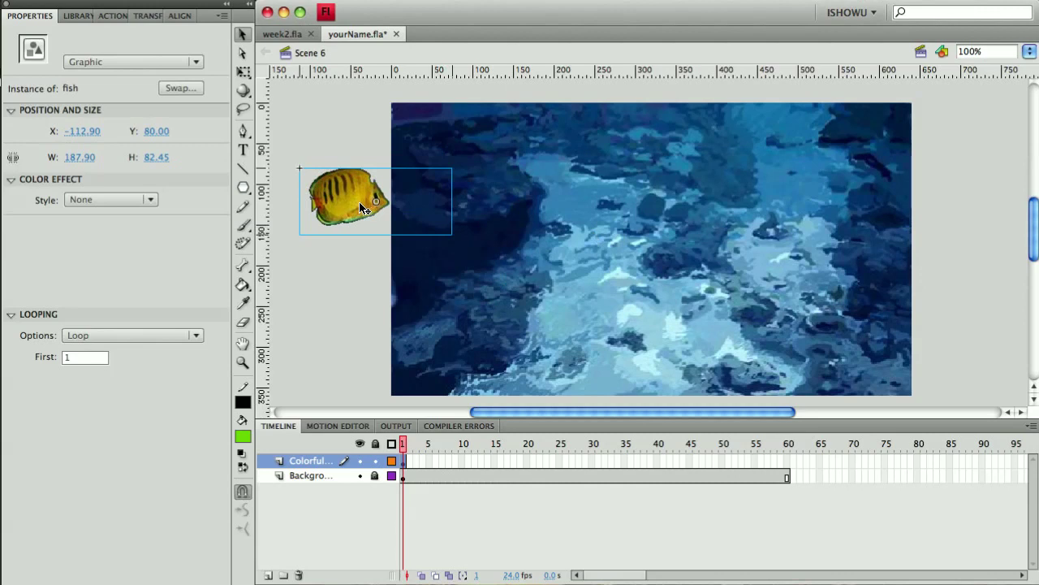
# - Add a motion tween to the fish instance, placing it on a new Layer 4
pyautogui.hscroll(-3, 361, 208)
pyautogui.rightClick(361, 207)
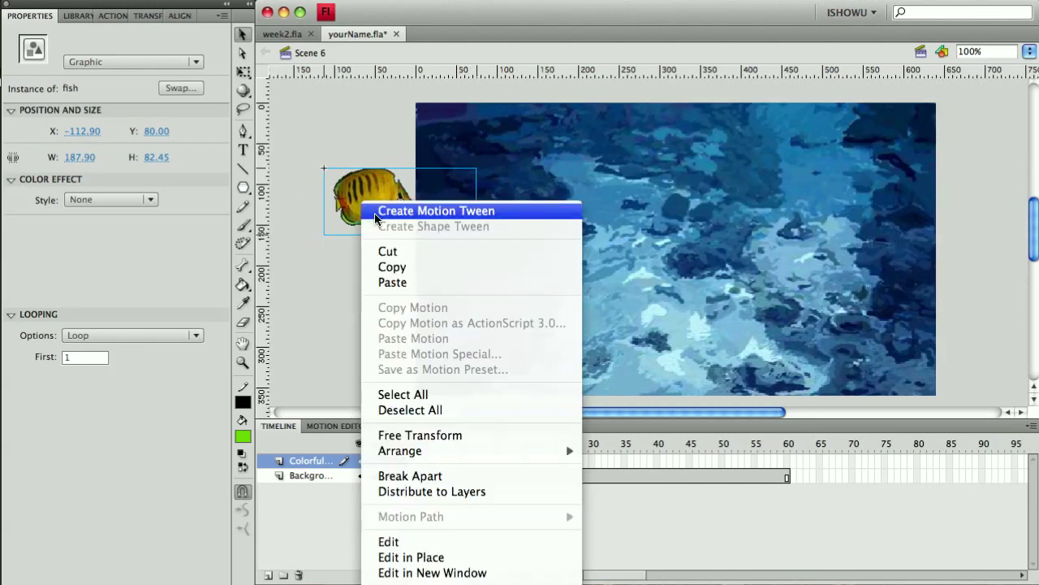
pyautogui.click(378, 209)
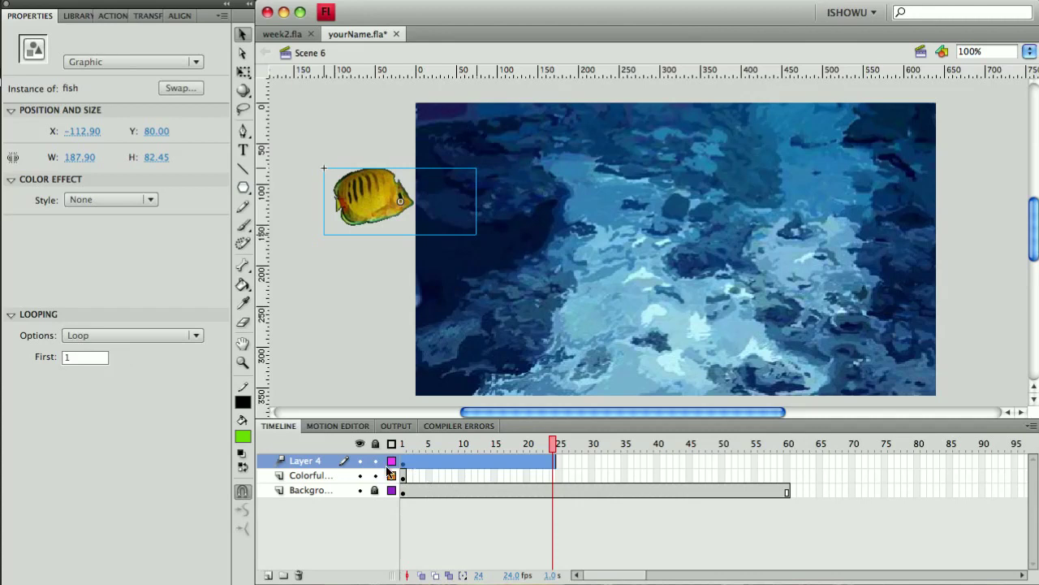
# - Delete the emptied ColorfulFish layer from the timeline
pyautogui.click(361, 477)
pyautogui.click(385, 282)
pyautogui.click(385, 196)
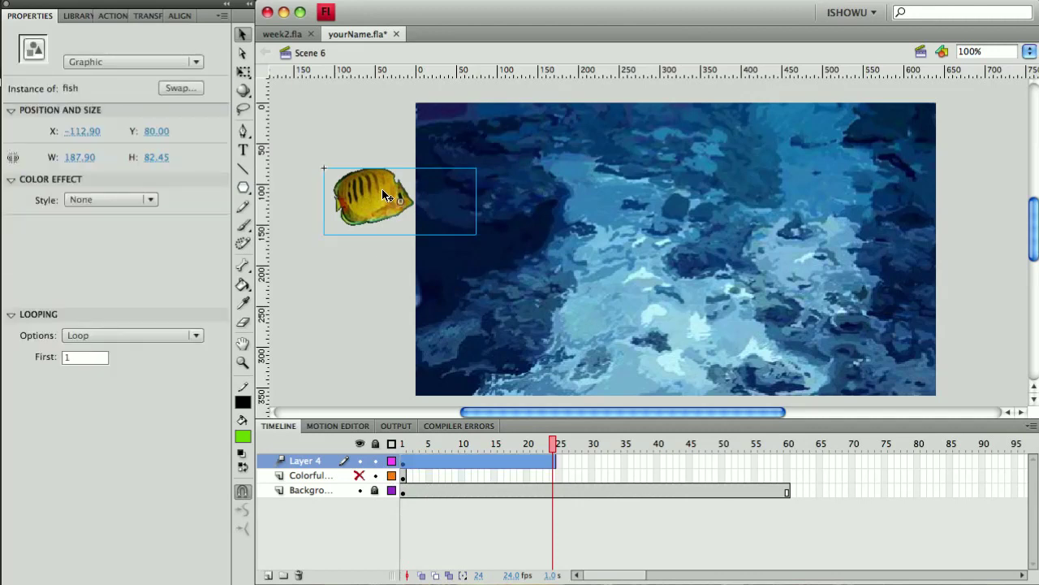
pyautogui.click(360, 476)
pyautogui.click(403, 478)
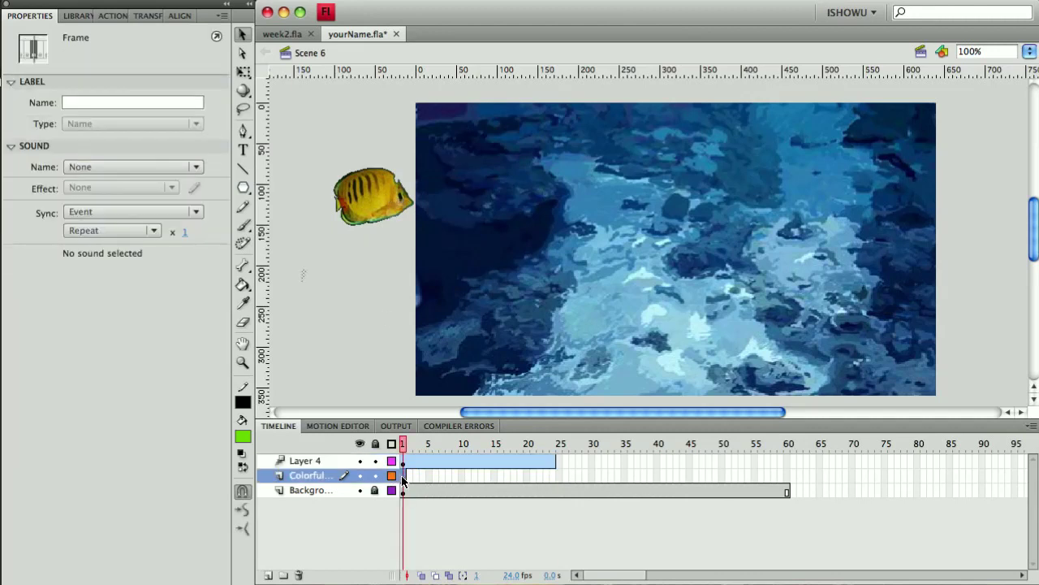
pyautogui.click(299, 575)
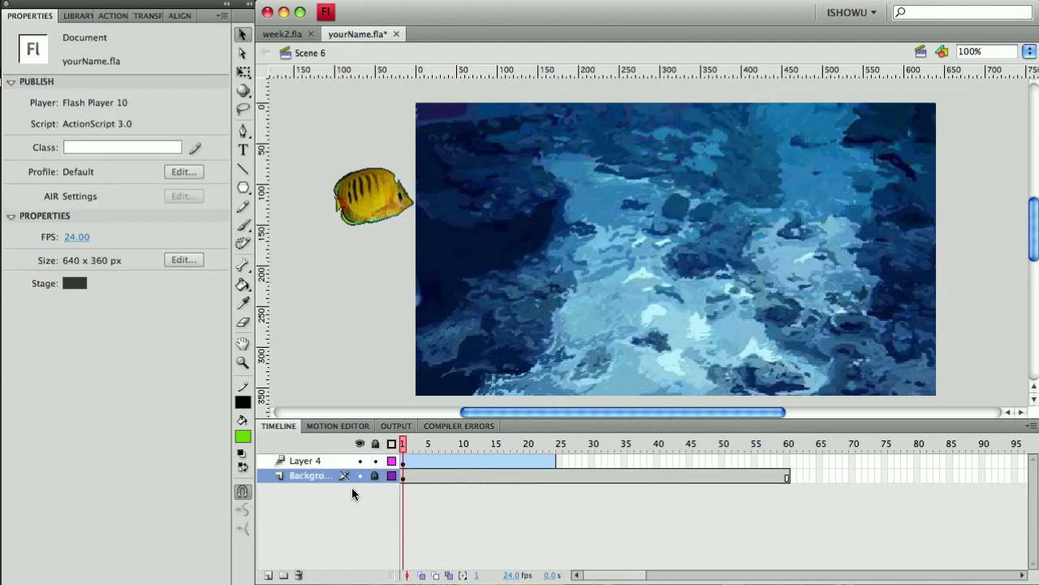
# - Extend the first fish's tween to frame 60, ending past the stage's right edge on a downward-sagging curve
pyautogui.moveTo(555, 462); pyautogui.dragTo(787, 478)
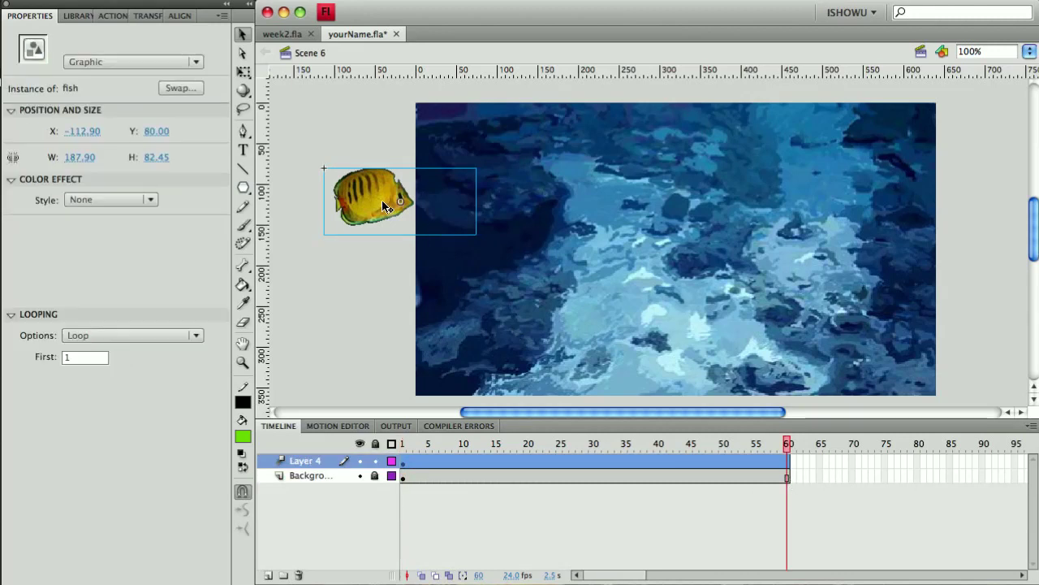
pyautogui.moveTo(388, 207); pyautogui.dragTo(1017, 237)
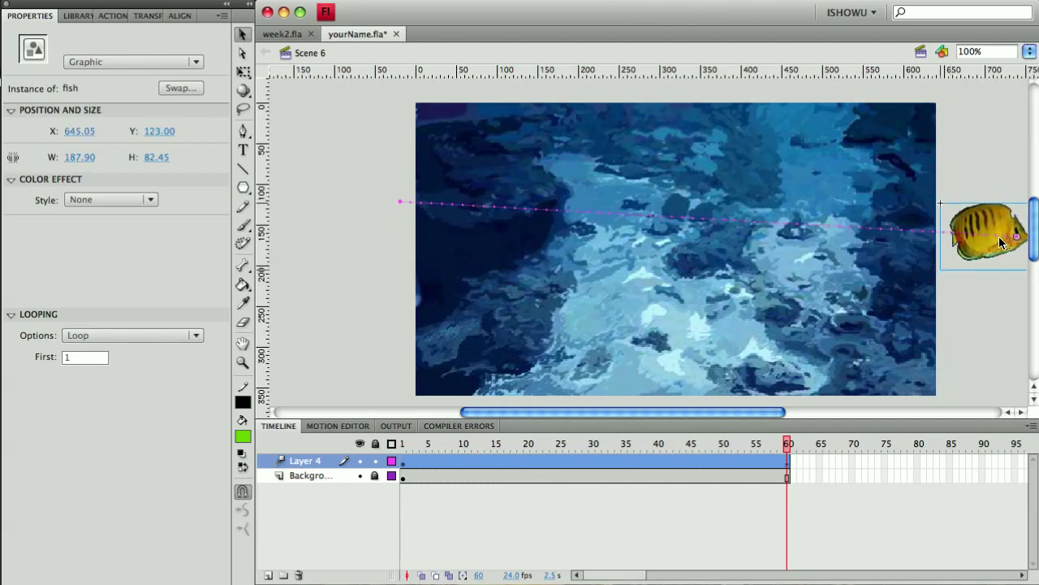
pyautogui.moveTo(548, 214); pyautogui.dragTo(502, 278)
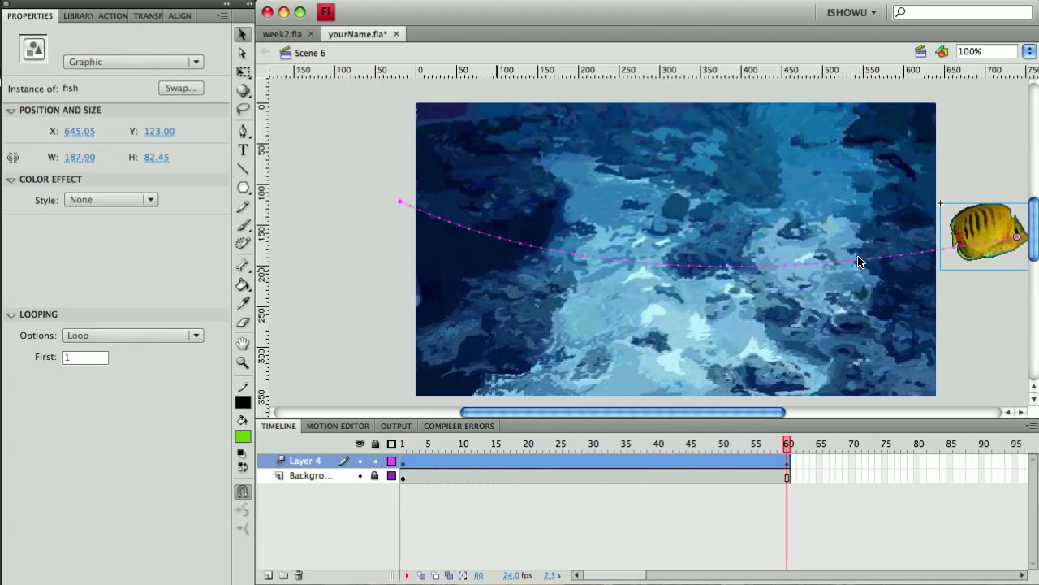
pyautogui.moveTo(859, 261); pyautogui.dragTo(776, 279)
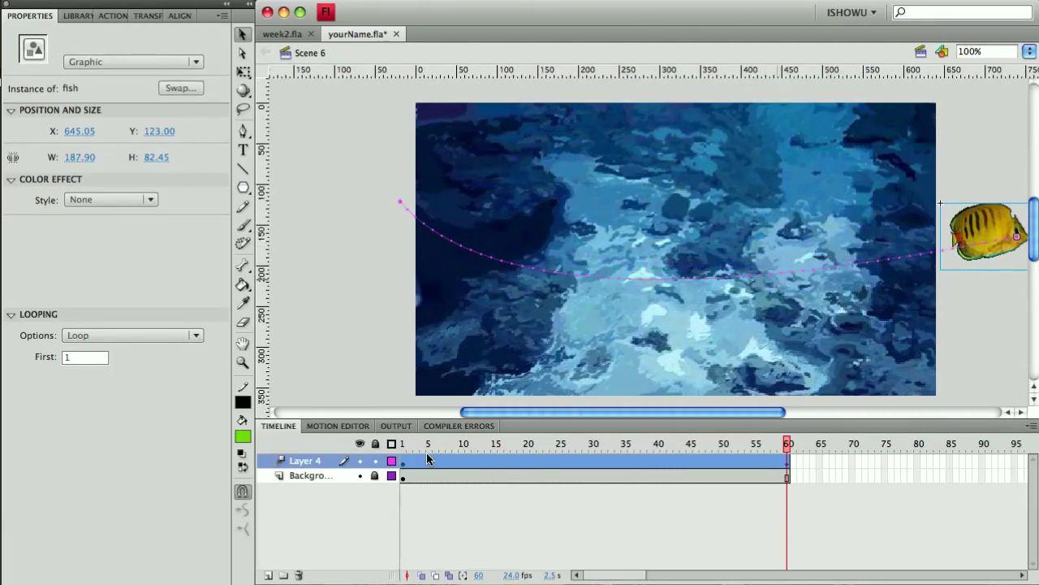
pyautogui.moveTo(405, 443); pyautogui.dragTo(831, 447)
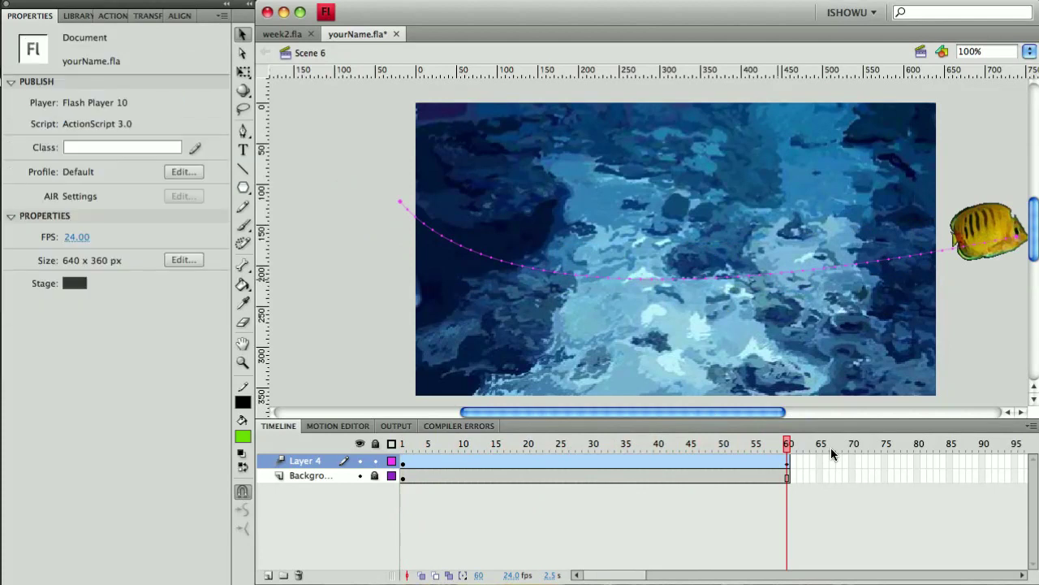
# - On new Layer 5, place a Library fish instance just left of the stage at frame 16 and shrink it
pyautogui.click(268, 575)
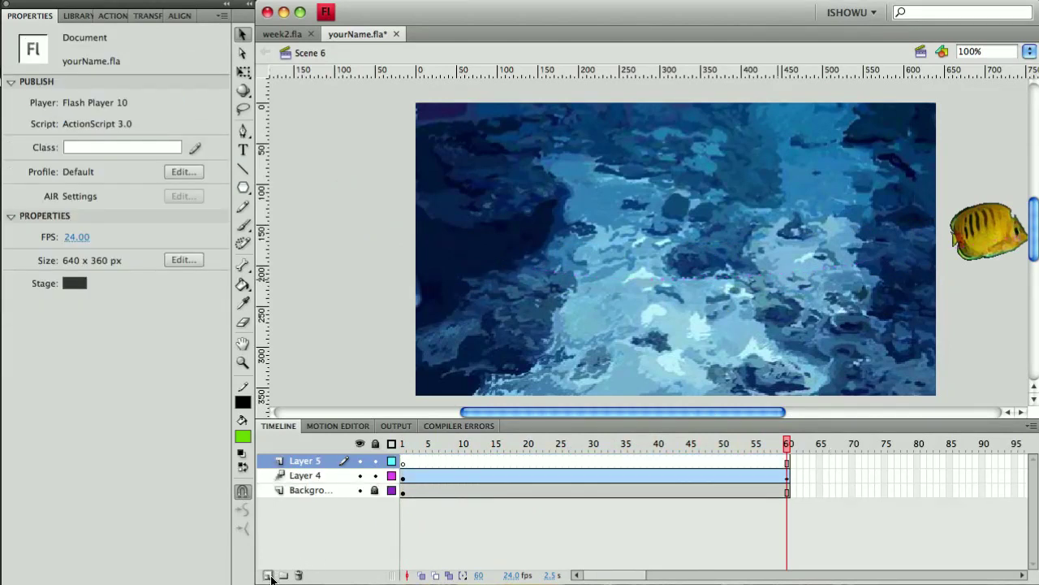
pyautogui.click(81, 16)
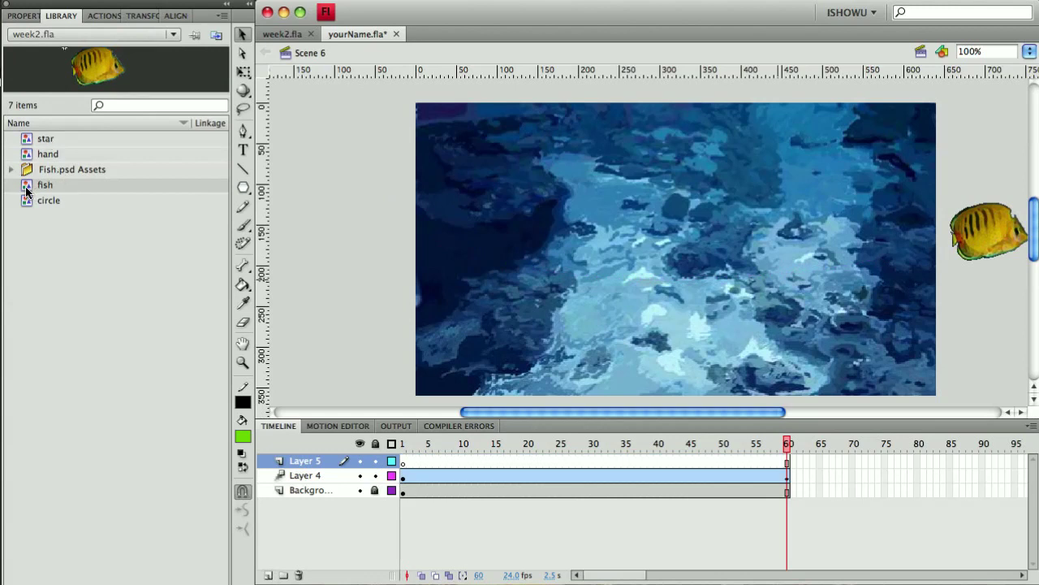
pyautogui.moveTo(33, 185); pyautogui.dragTo(332, 215)
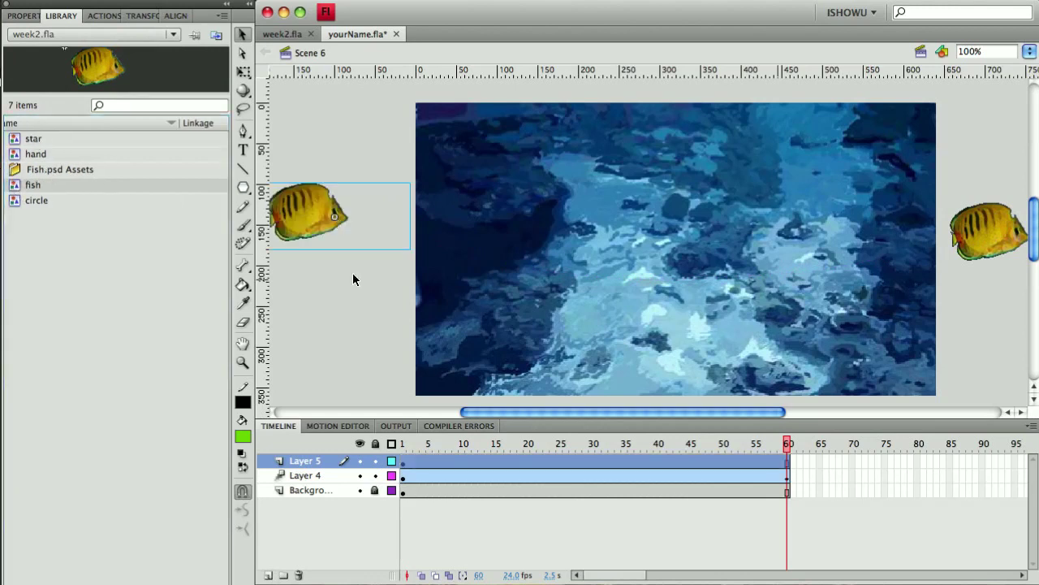
pyautogui.click(403, 464)
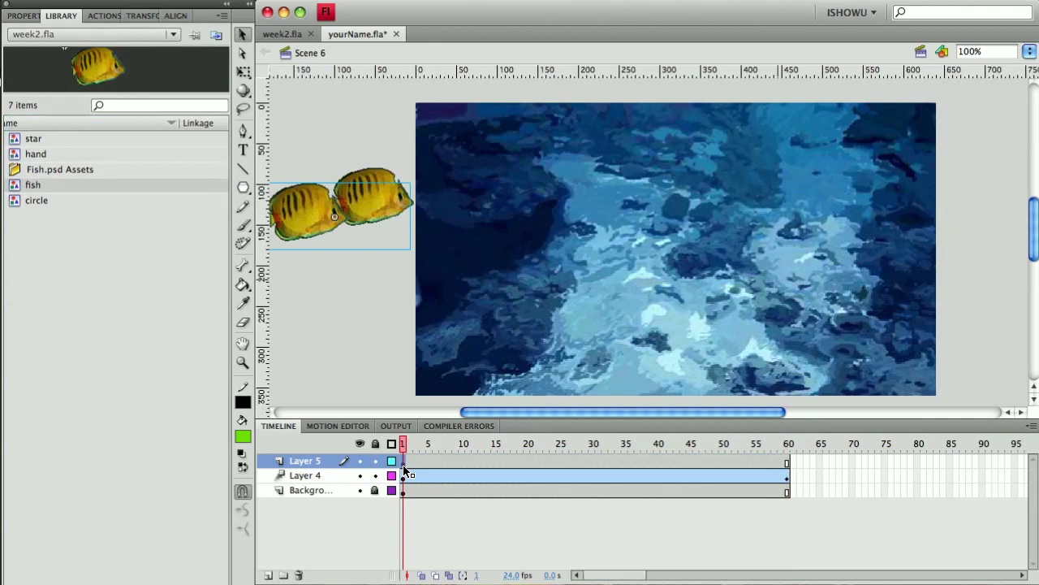
pyautogui.click(502, 463)
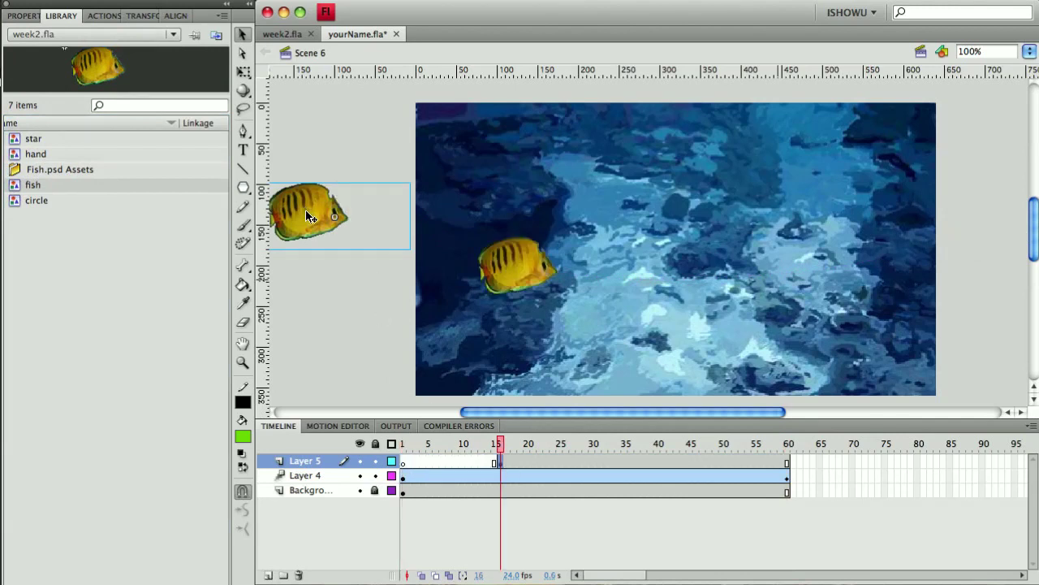
pyautogui.press('q')
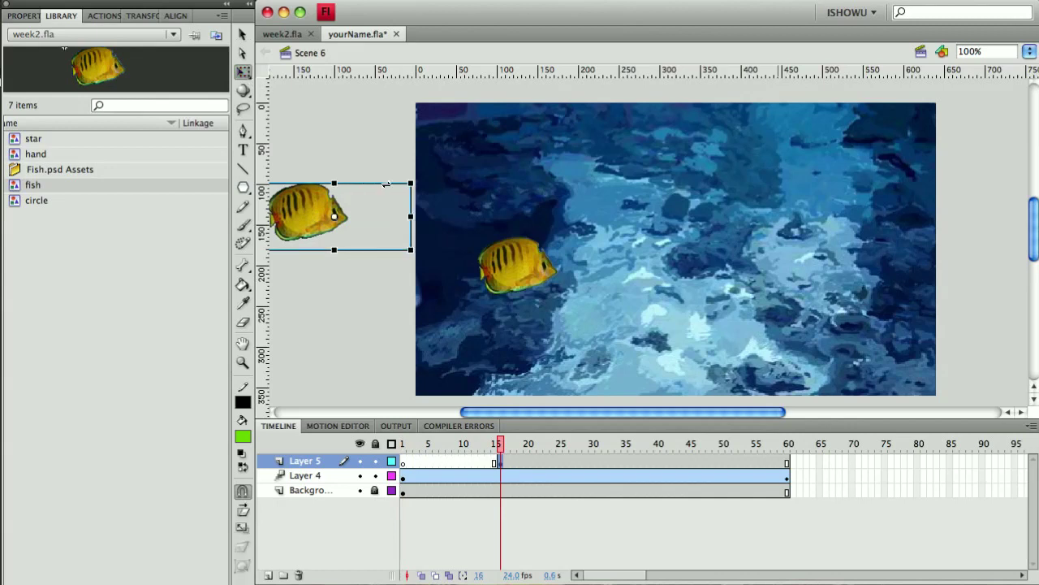
pyautogui.moveTo(408, 184); pyautogui.dragTo(381, 192)
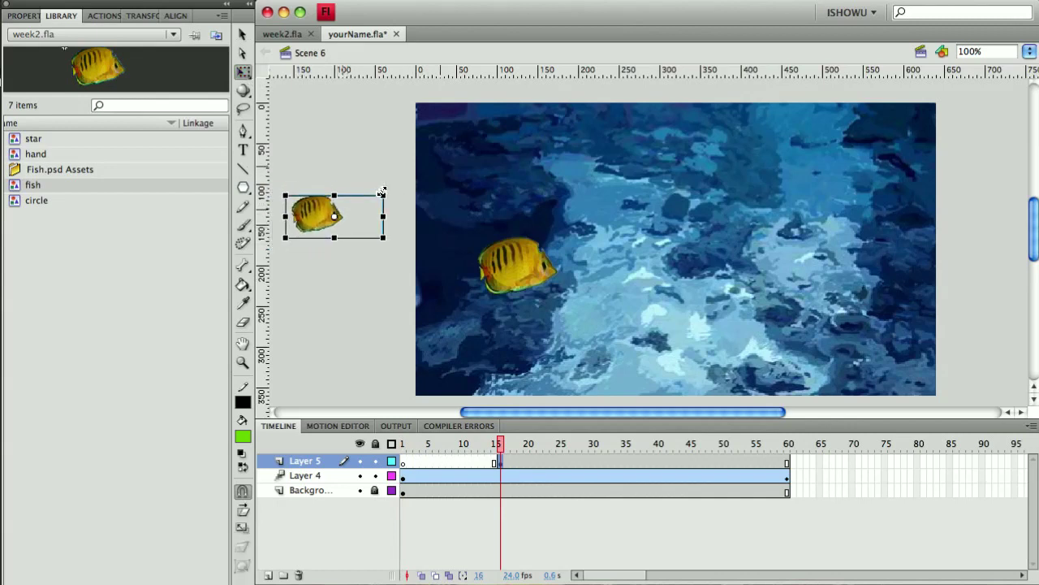
# - Apply a dark blue #003366 Tint colour effect at 32% to the small fish
pyautogui.click(33, 15)
pyautogui.click(109, 198)
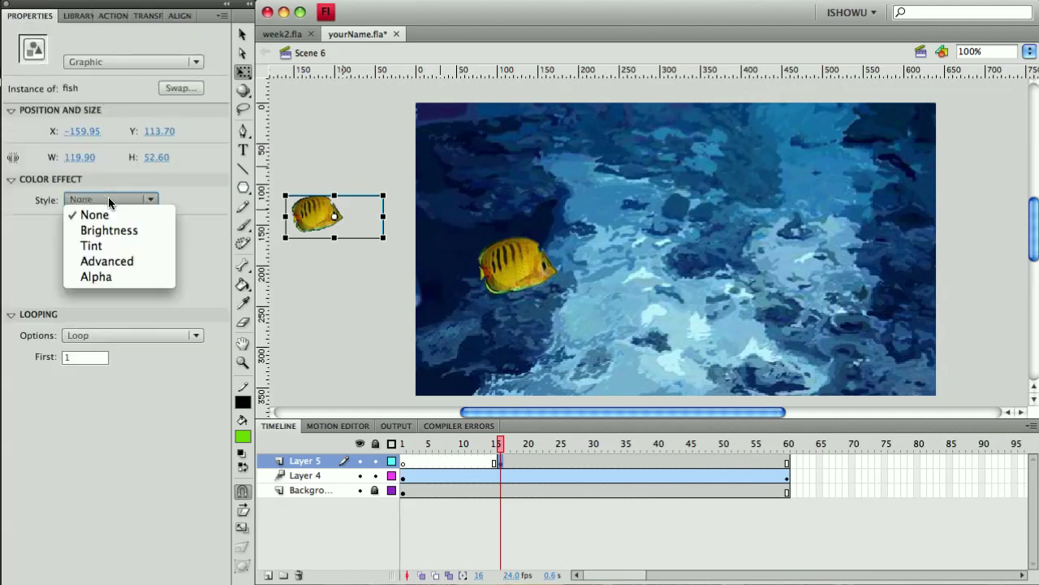
pyautogui.click(108, 246)
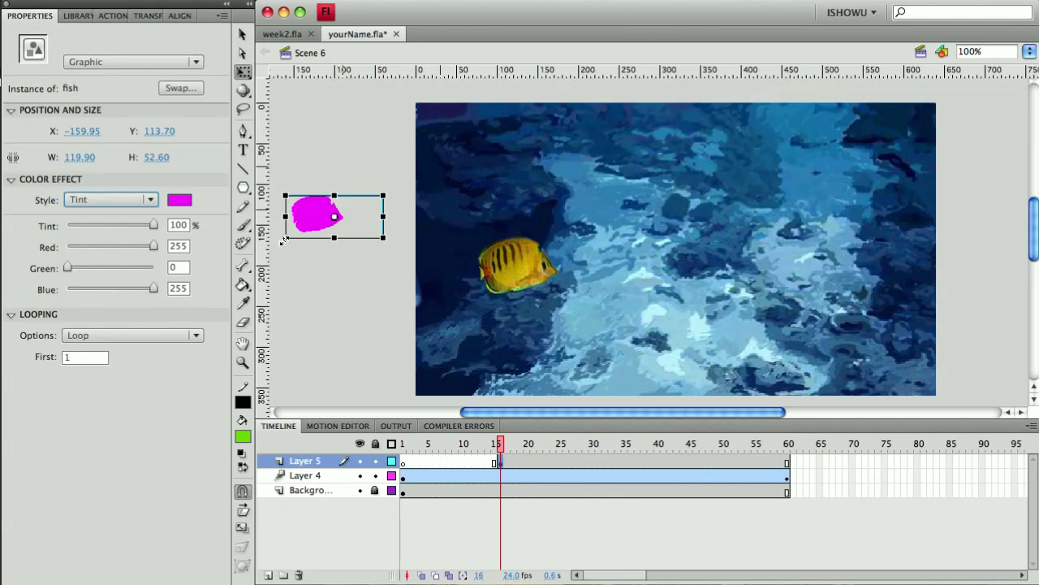
pyautogui.click(179, 200)
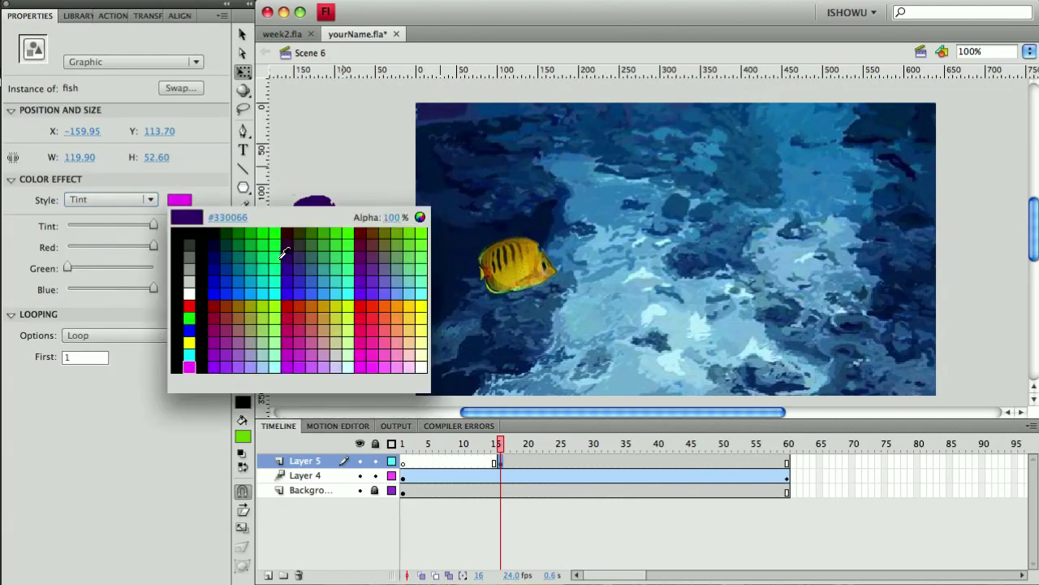
pyautogui.click(225, 253)
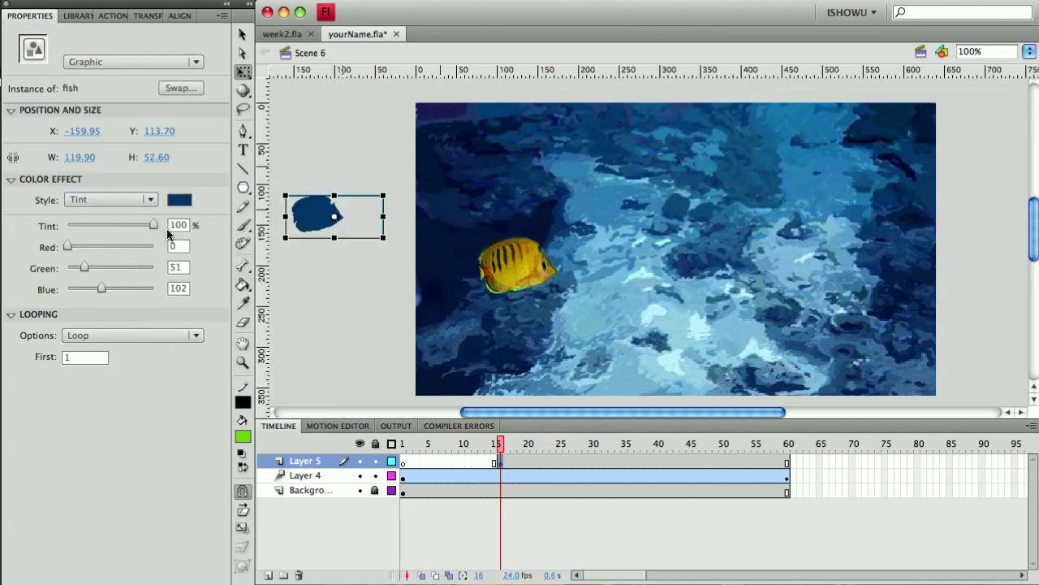
pyautogui.moveTo(152, 222); pyautogui.dragTo(94, 228)
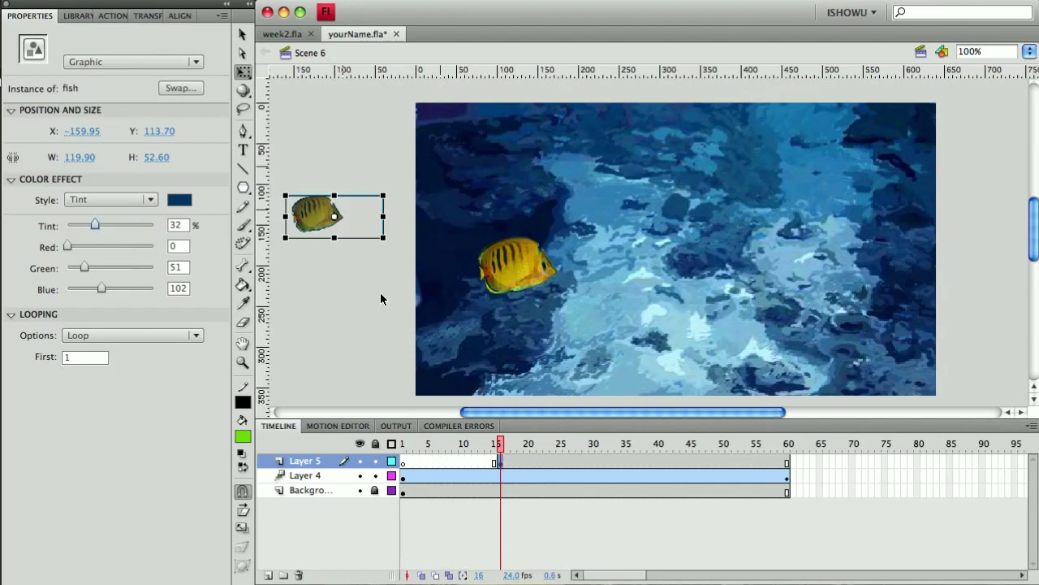
# - Create a motion tween on the second fish and move it past the stage's right edge at frame 60
pyautogui.rightClick(316, 224)
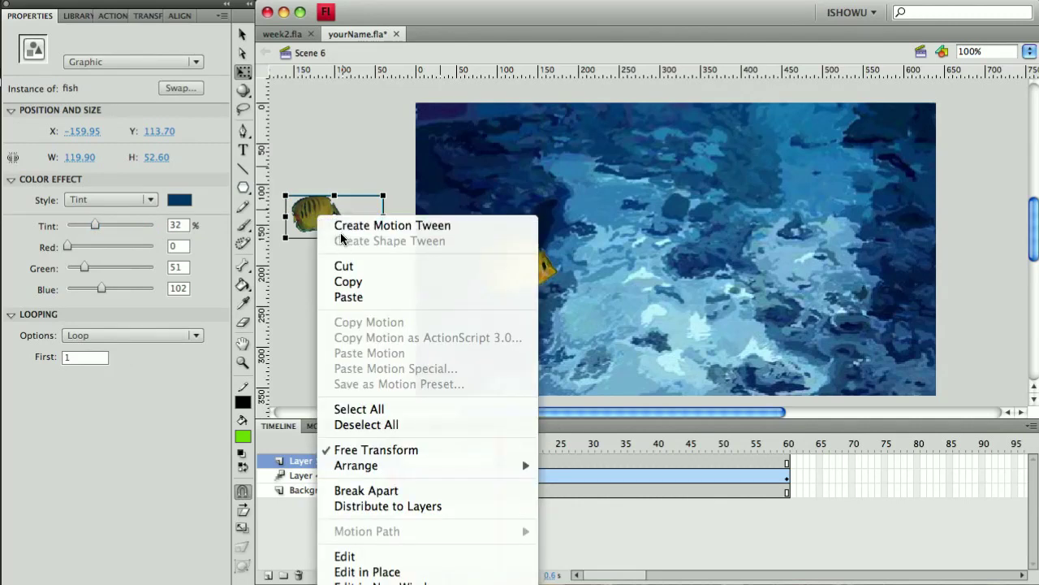
pyautogui.click(342, 230)
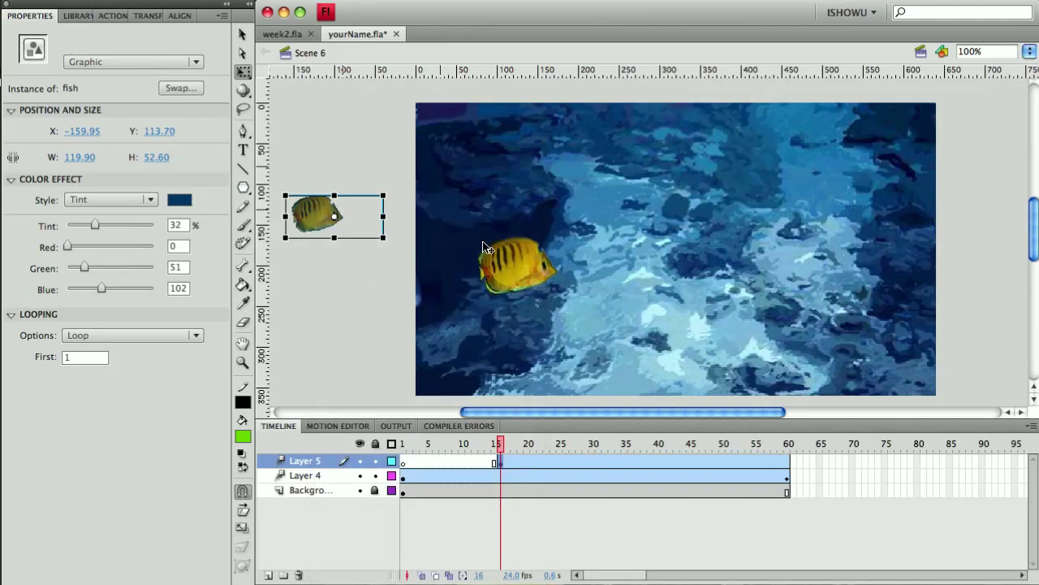
pyautogui.click(787, 461)
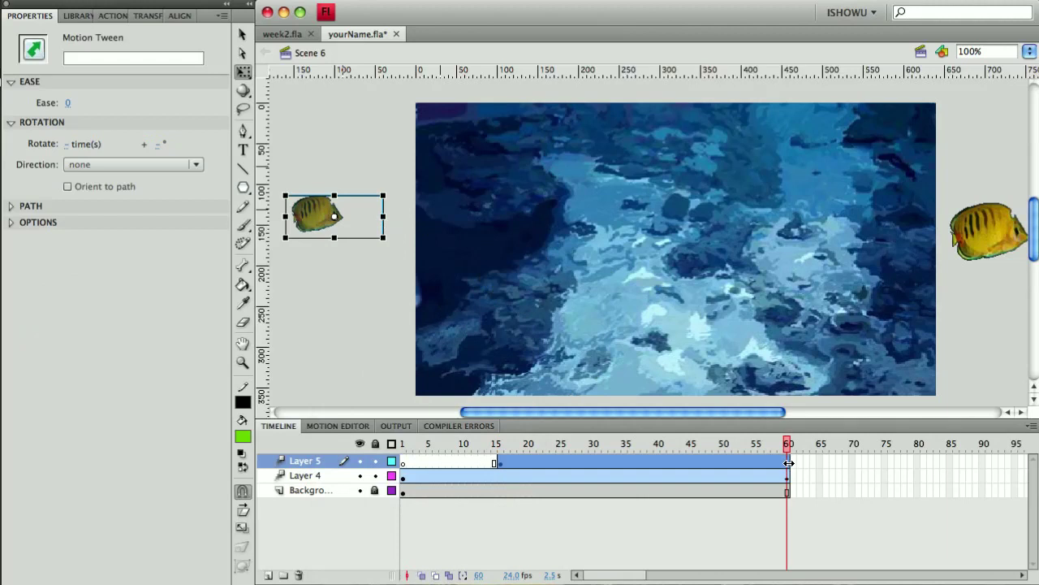
pyautogui.click(322, 222)
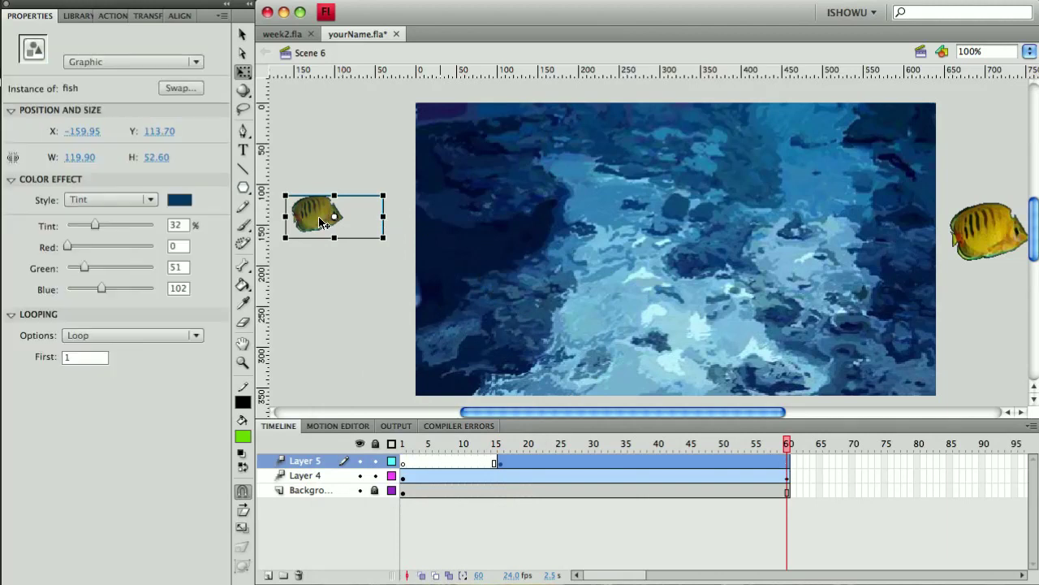
pyautogui.moveTo(322, 222); pyautogui.dragTo(970, 226)
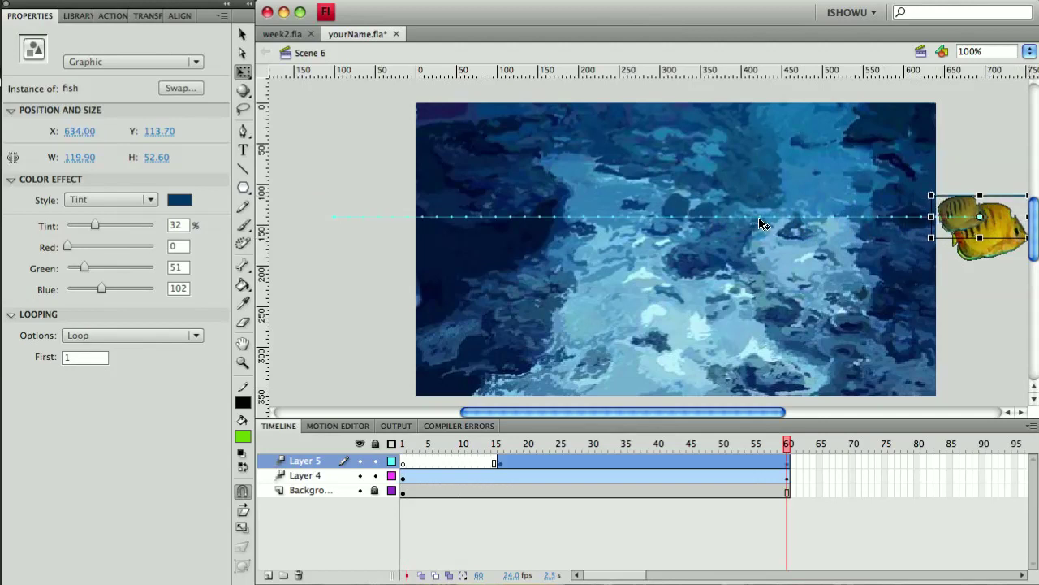
# - Raise the second fish's motion path higher on the stage, then scrub to preview both fish
pyautogui.moveTo(761, 221); pyautogui.dragTo(761, 227)
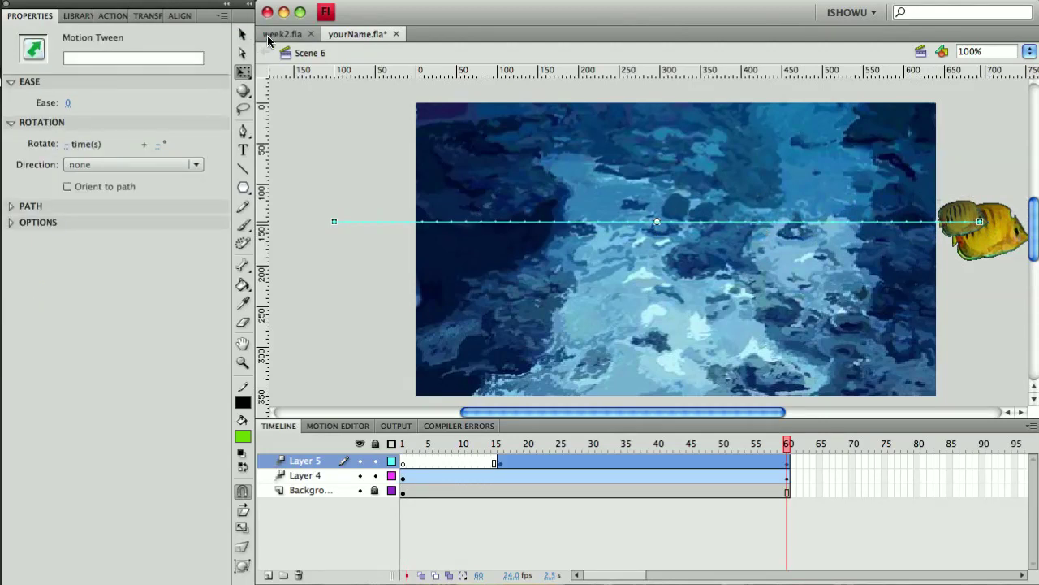
pyautogui.click(242, 34)
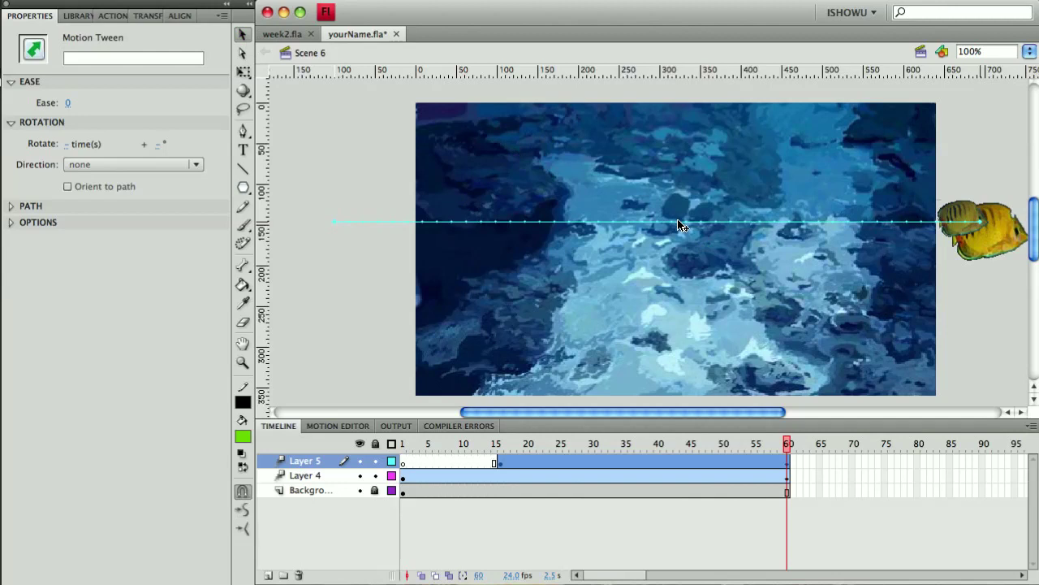
pyautogui.moveTo(679, 225)
pyautogui.mouseDown()
pyautogui.moveTo(682, 186)
pyautogui.moveTo(664, 200)
pyautogui.moveTo(671, 208)
pyautogui.mouseUp()
pyautogui.click(671, 181)
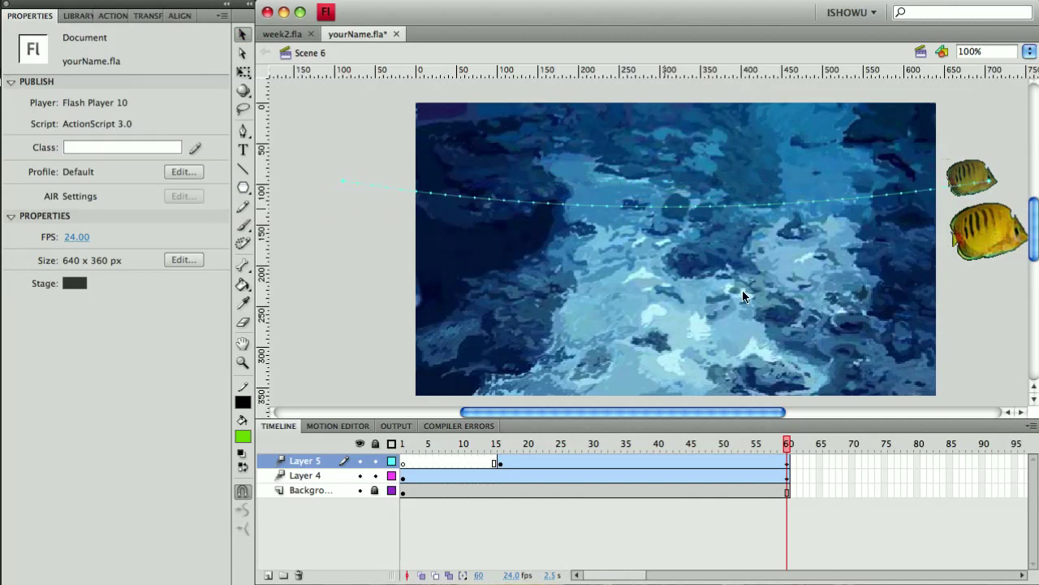
pyautogui.moveTo(403, 442); pyautogui.dragTo(799, 439)
# - Shorten Layer 4's tween span from frame 60 to 49 and play the animation from frame 1
pyautogui.click(786, 479)
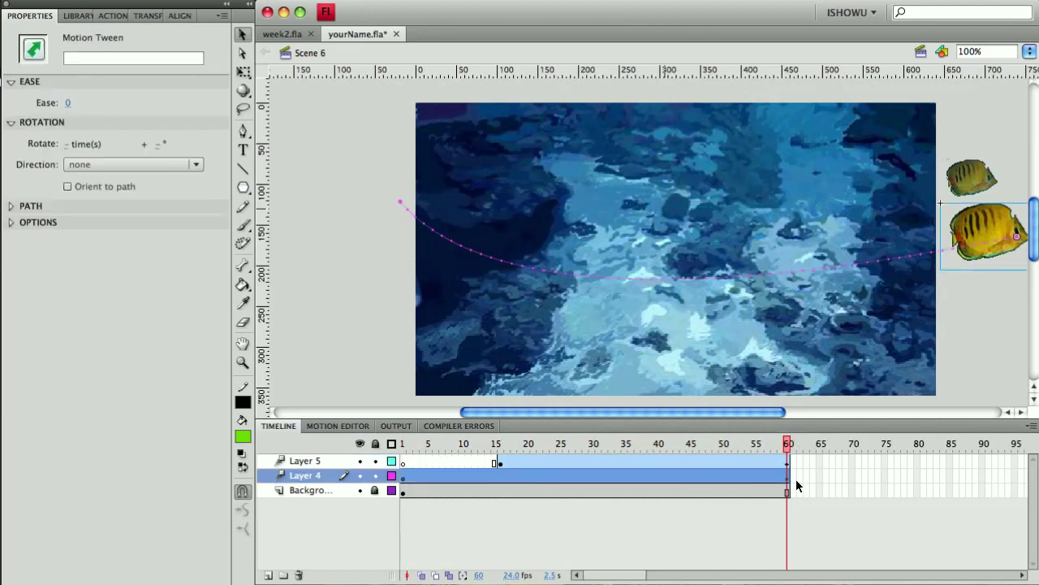
pyautogui.moveTo(787, 480); pyautogui.dragTo(717, 480)
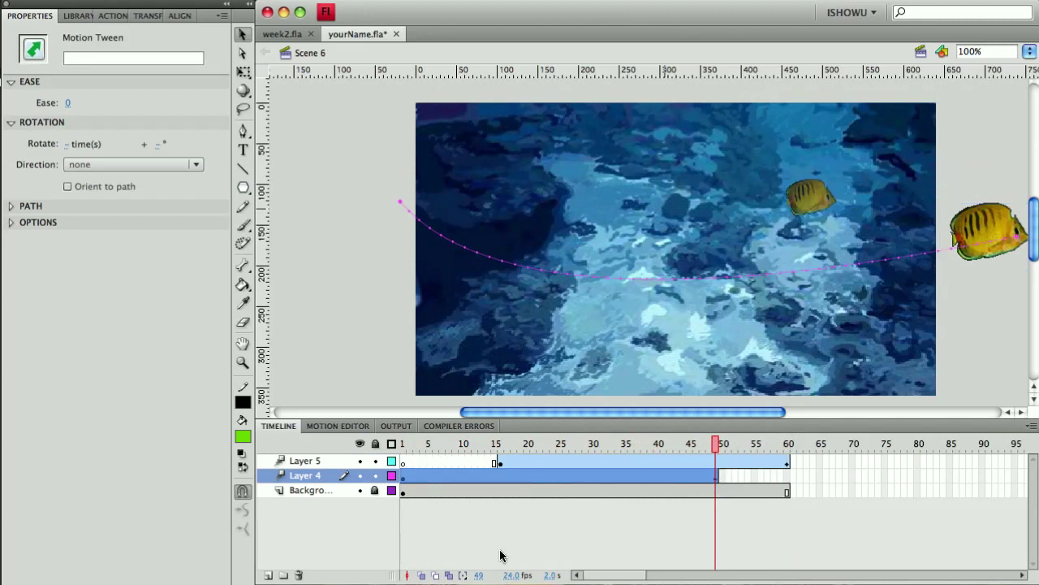
pyautogui.click(402, 445)
pyautogui.press('Return')
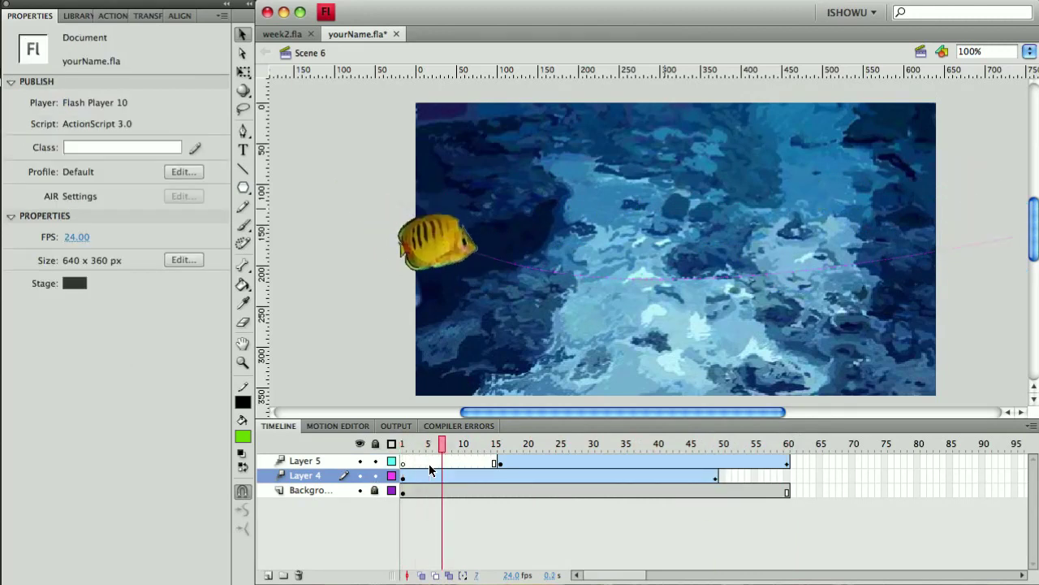